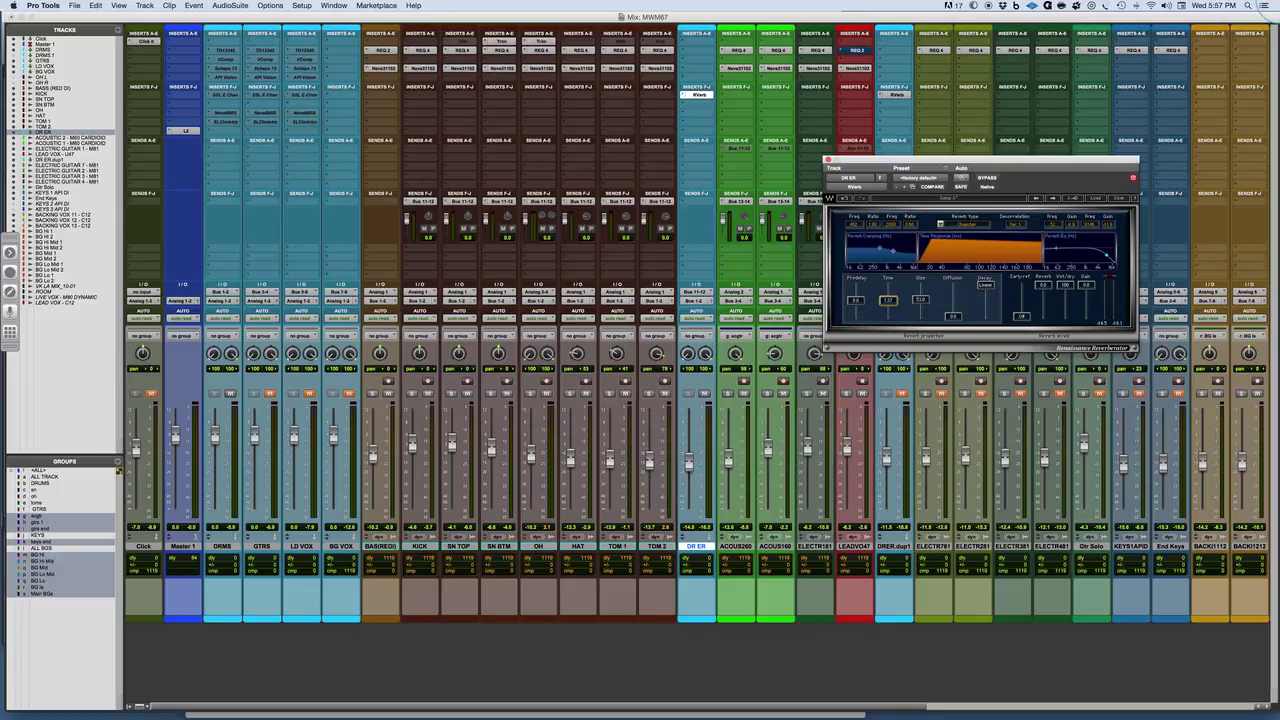
Insert a stereo Renaissance Compressor directly after the reverb on the DR ER track
{"action": "left_click", "coordinate": [686, 107]}
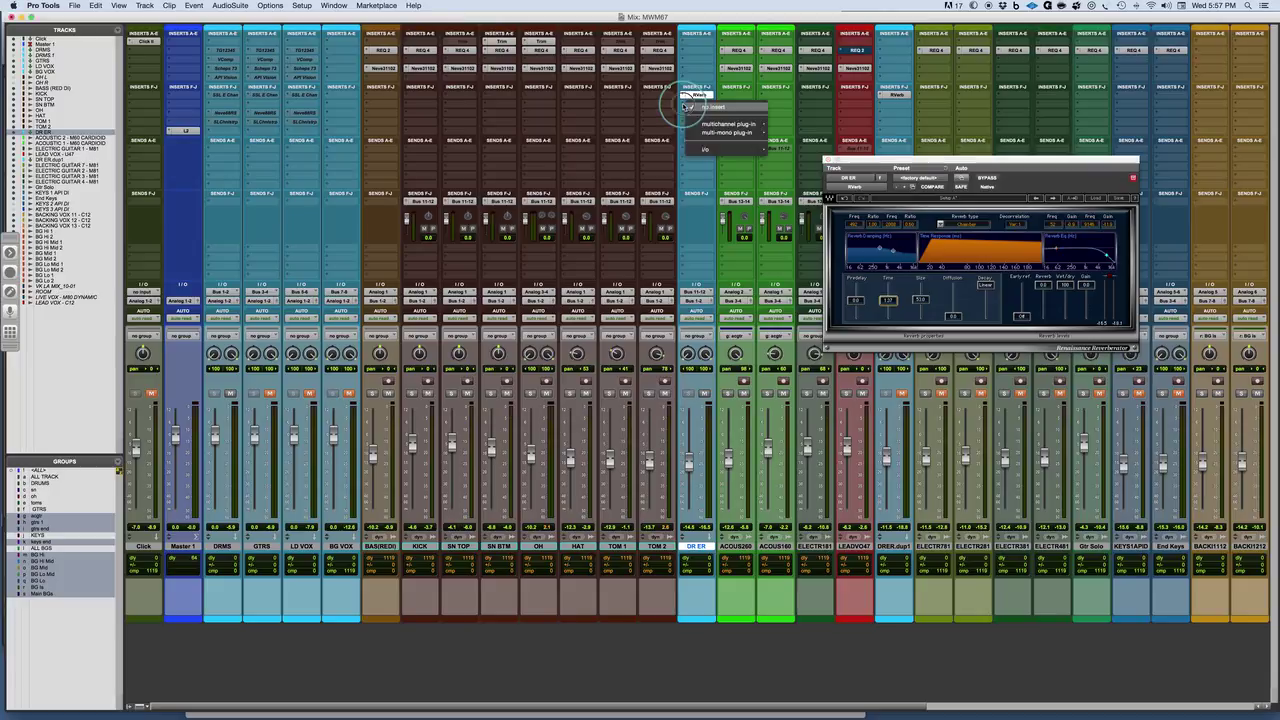
{"action": "mouse_move", "coordinate": [730, 123]}
{"action": "mouse_move", "coordinate": [808, 133]}
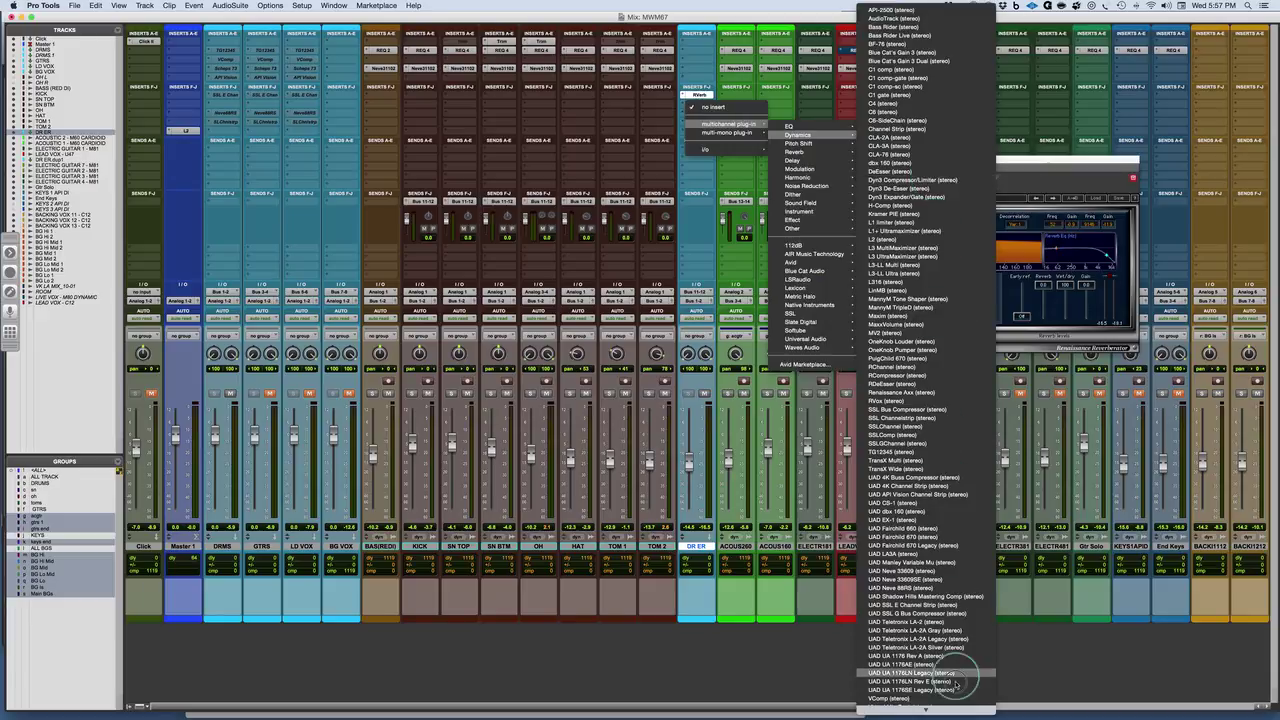
{"action": "left_click", "coordinate": [925, 375]}
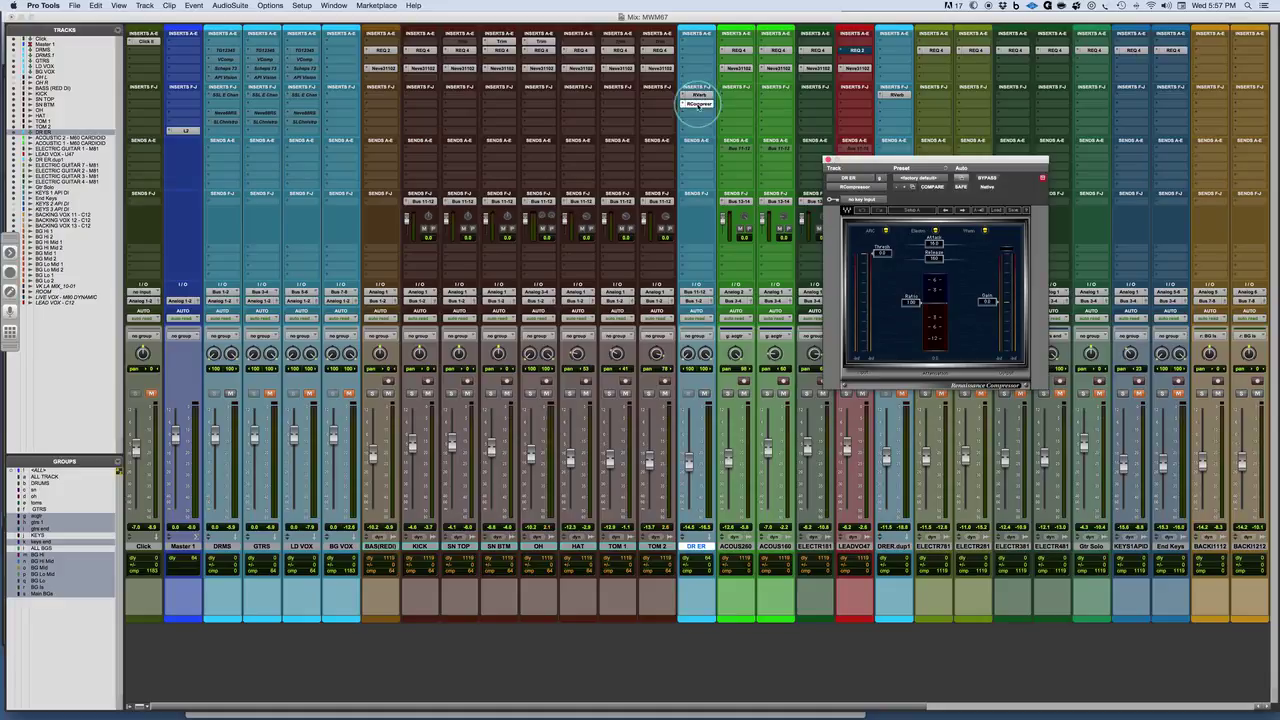
Copy the DR ER compressor to the next insert slot and make both compressor inserts inactive
{"action": "left_click_drag", "start_coordinate": [698, 105], "coordinate": [701, 113]}
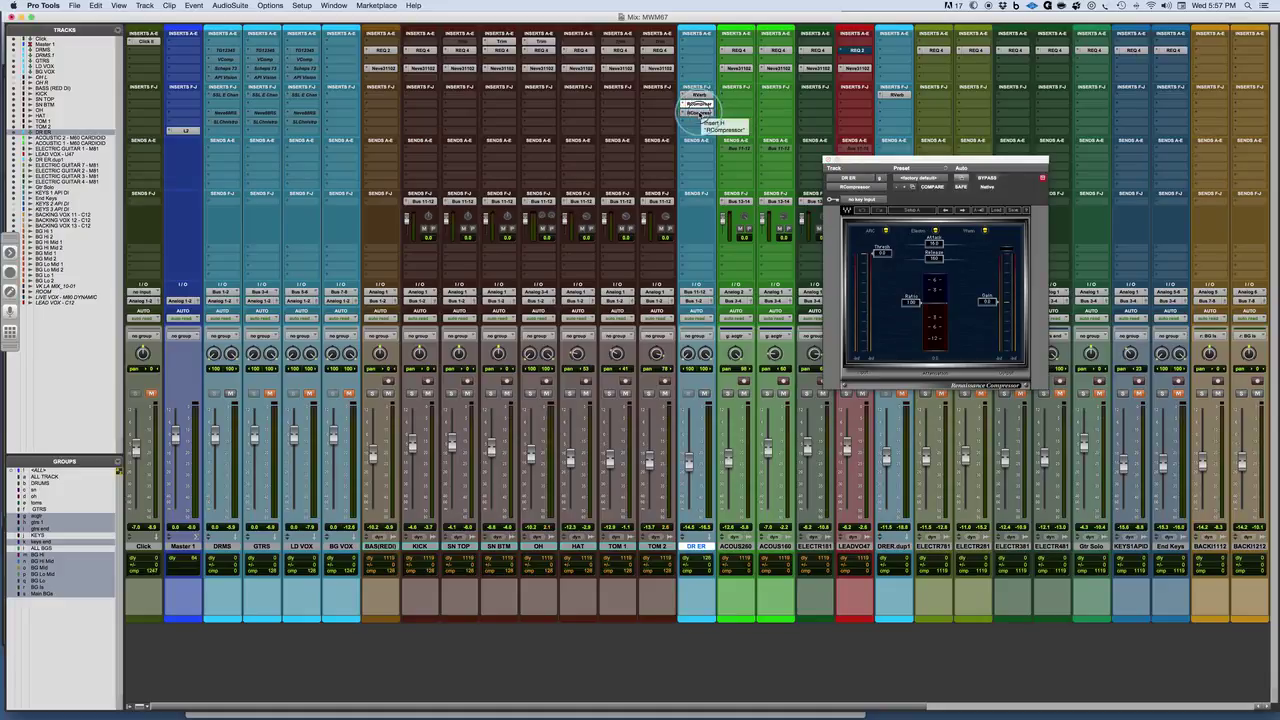
{"action": "left_click", "coordinate": [700, 111], "text": "ctrl+super"}
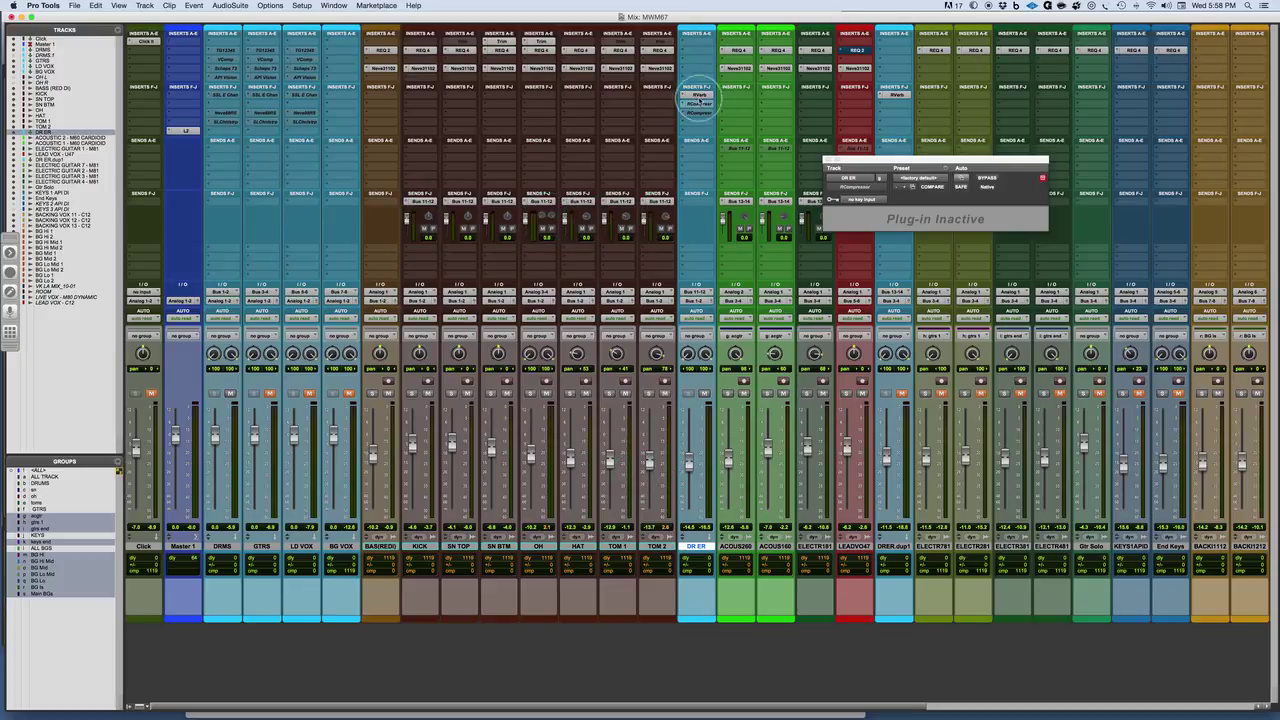
Show the DR ER reverb plug-in clear of the faders and raise the DR ER track volume while playing the mix
{"action": "left_click", "coordinate": [698, 95]}
{"action": "left_click_drag", "start_coordinate": [898, 165], "coordinate": [846, 38]}
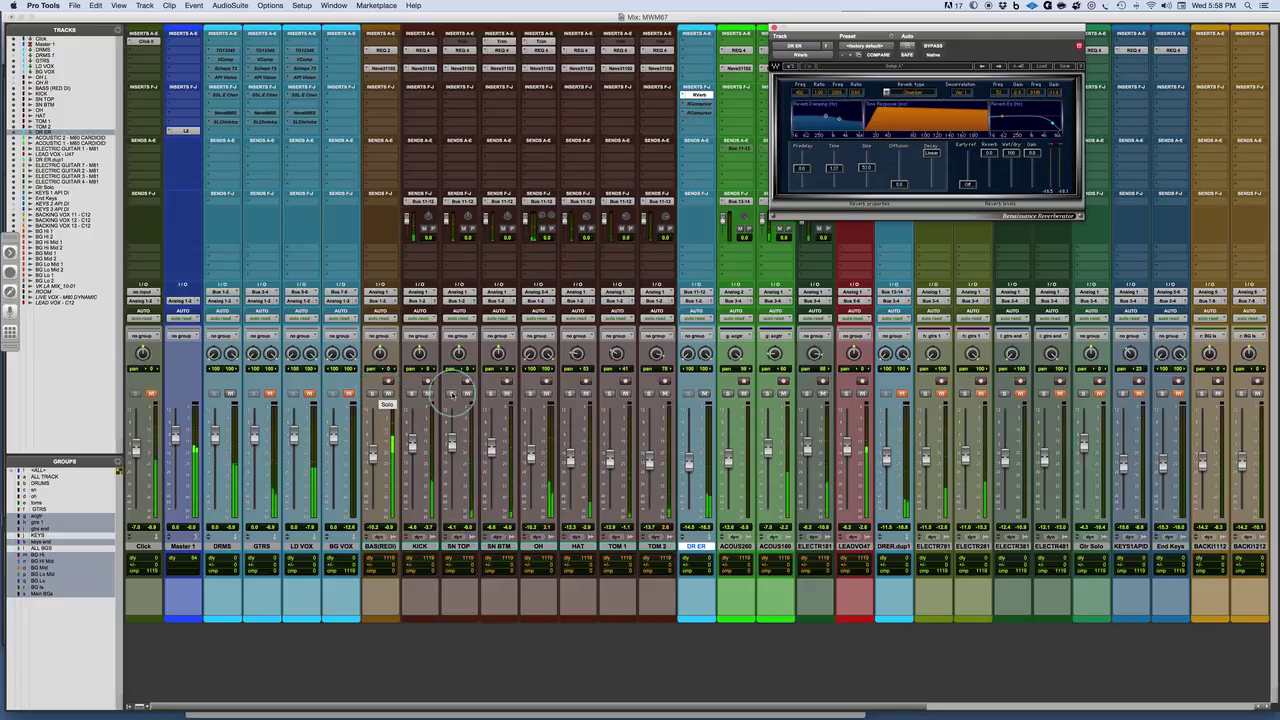
{"action": "left_click_drag", "start_coordinate": [689, 463], "coordinate": [689, 455]}
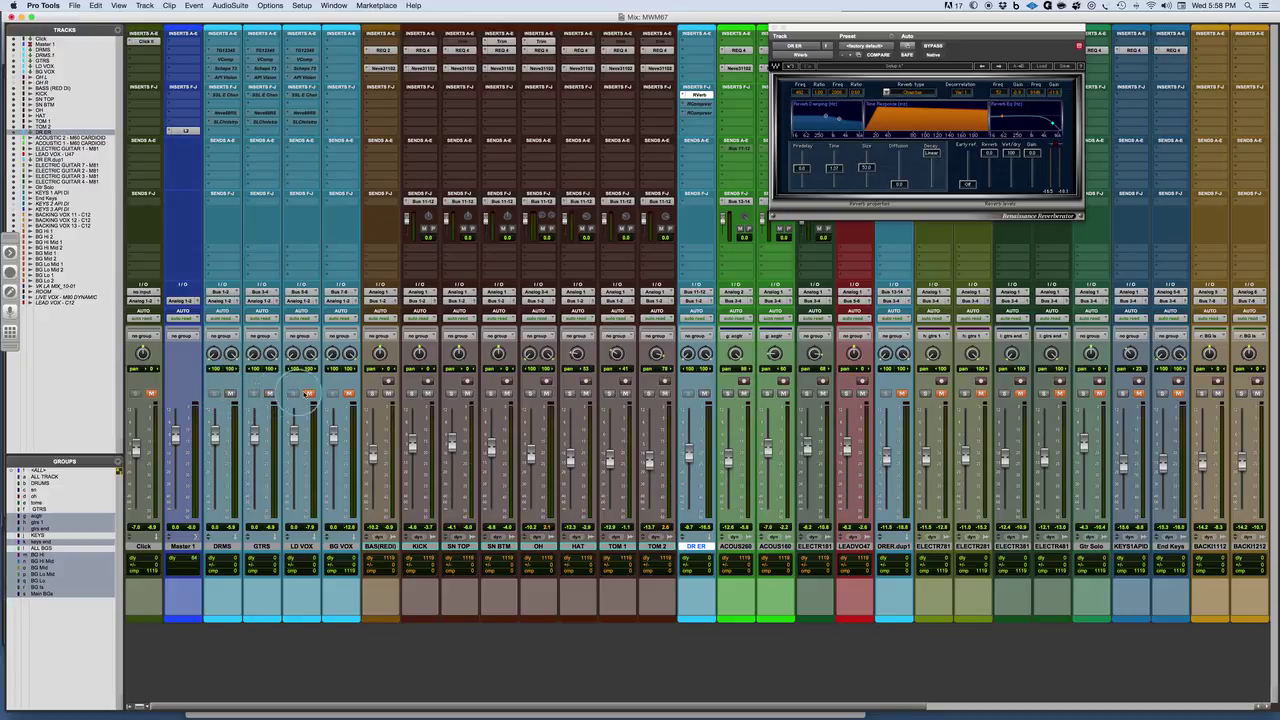
{"action": "key", "text": "space"}
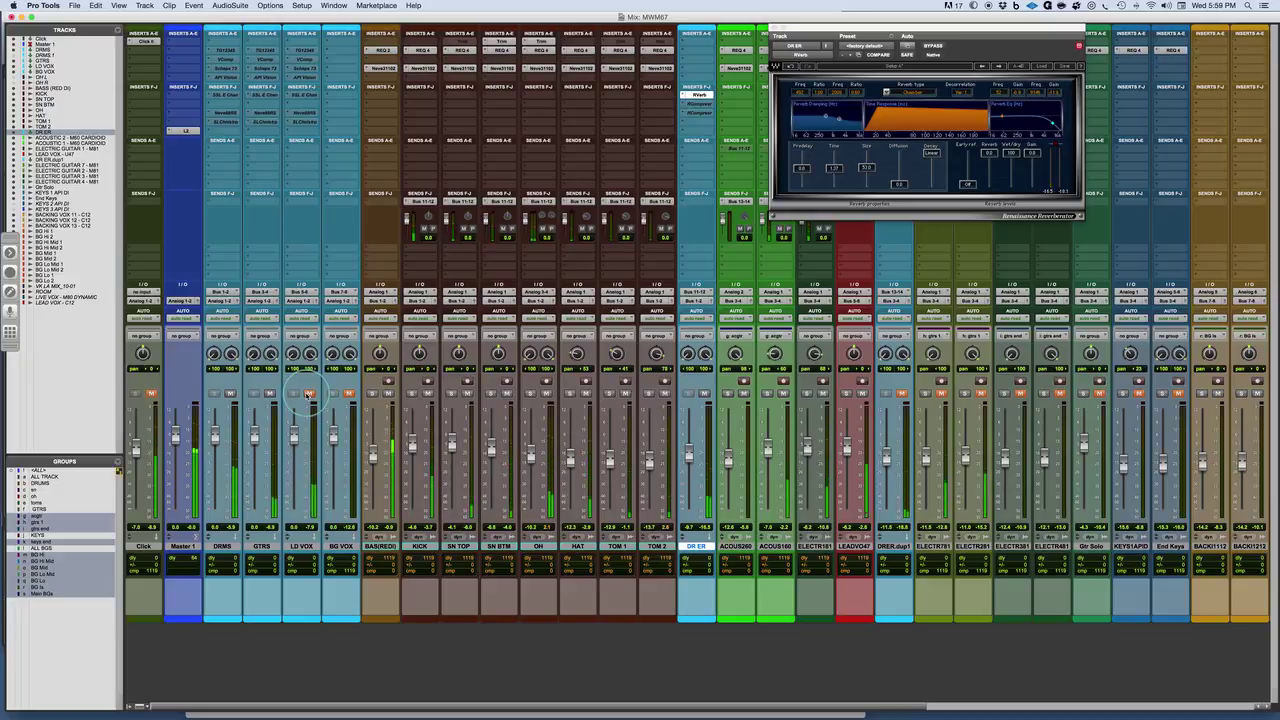
{"action": "left_click", "coordinate": [270, 393]}
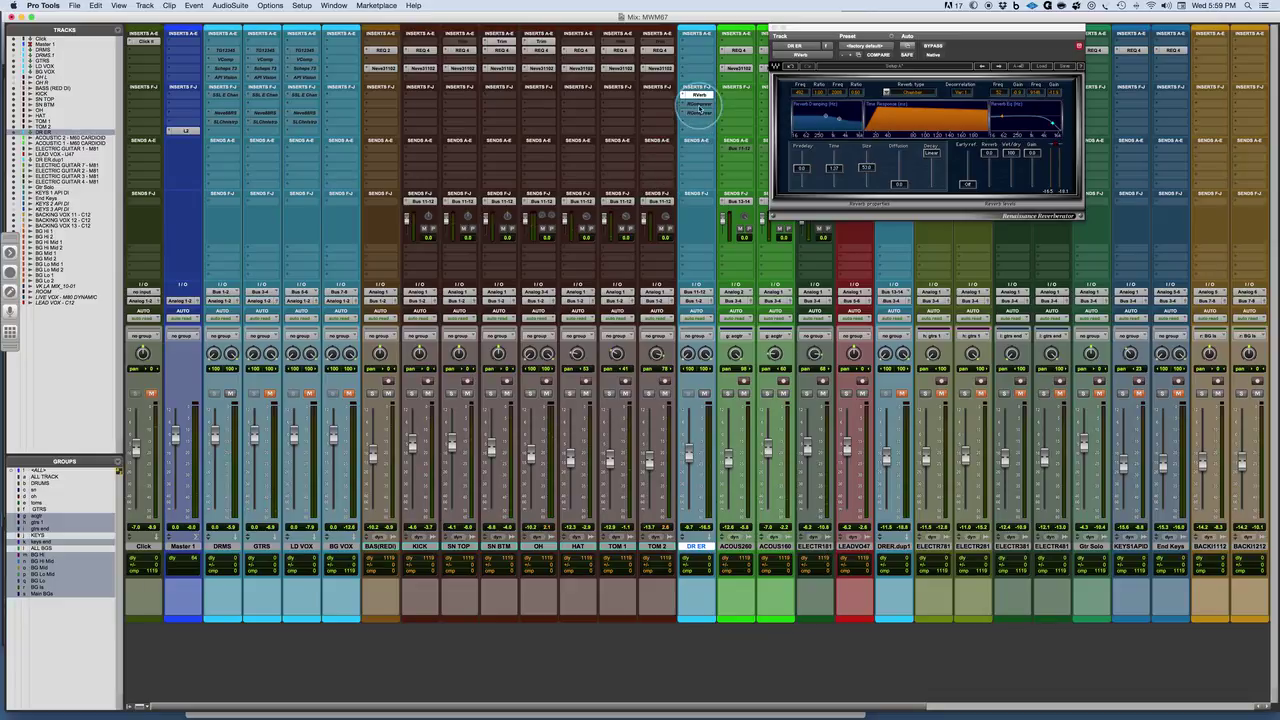
Reactivate the first compressor on DR ER and open its plug-in window away from the insert slots
{"action": "left_click", "coordinate": [698, 104]}
{"action": "left_click", "coordinate": [698, 104], "text": "ctrl+super"}
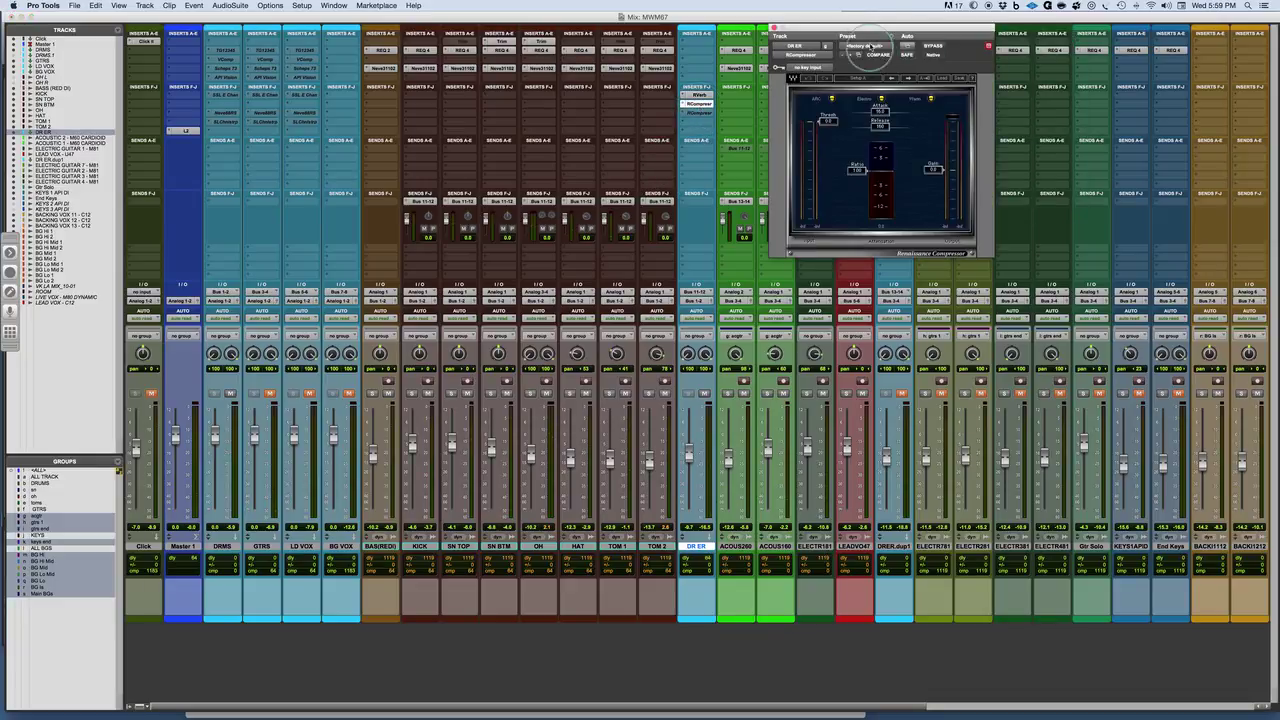
{"action": "left_click_drag", "start_coordinate": [875, 29], "coordinate": [850, 113]}
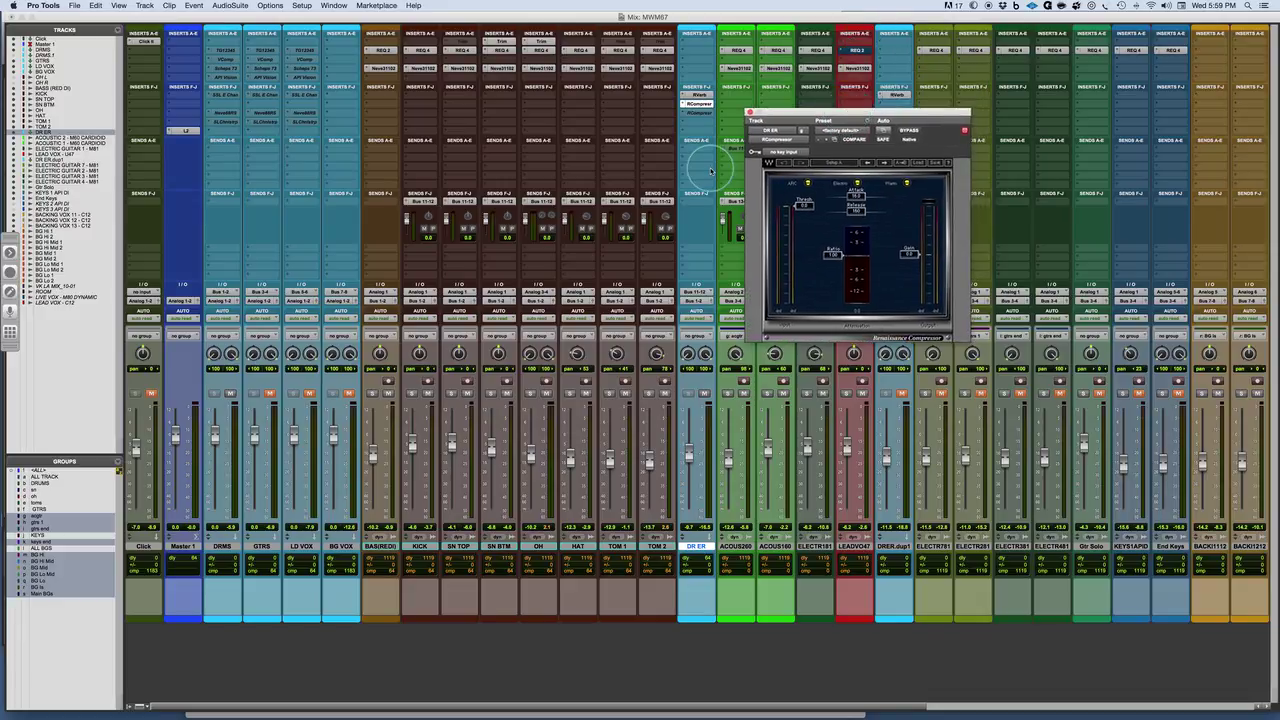
Add Bus 15 (Mono) sends to the KICK and SN TOP tracks and move the send window clear of the compressor
{"action": "left_click", "coordinate": [405, 150]}
{"action": "mouse_move", "coordinate": [428, 176]}
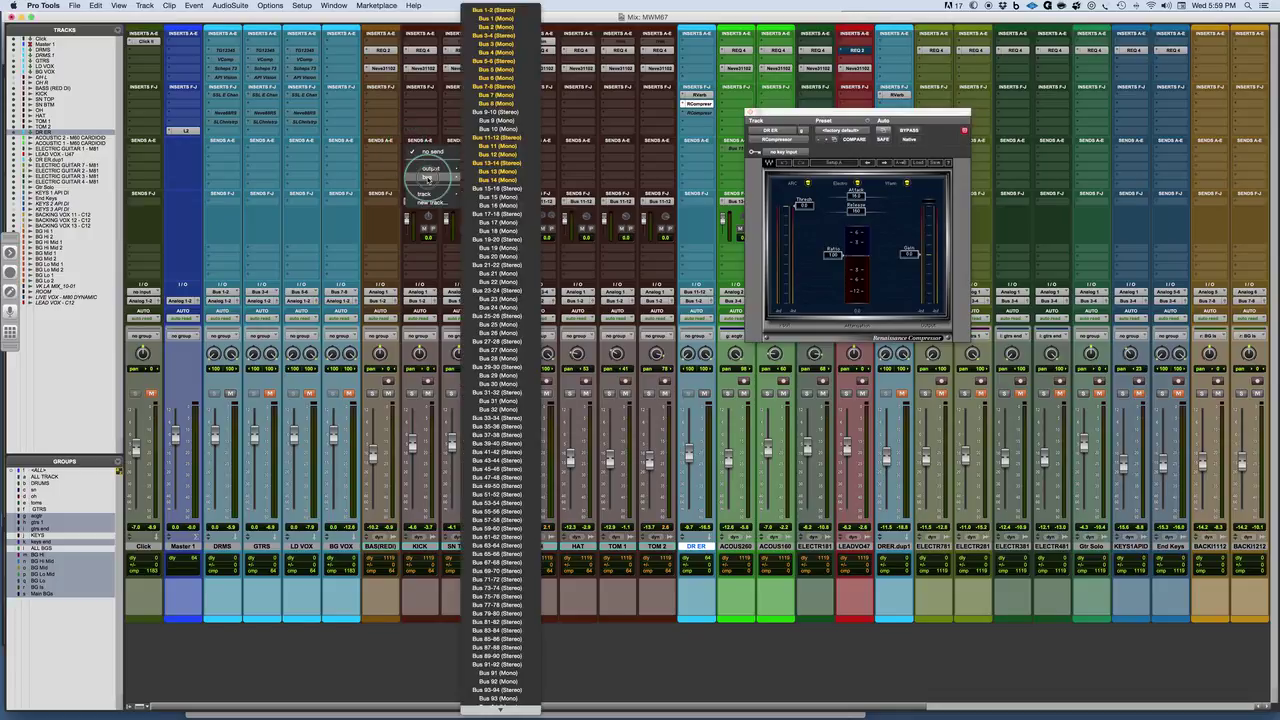
{"action": "left_click", "coordinate": [505, 198]}
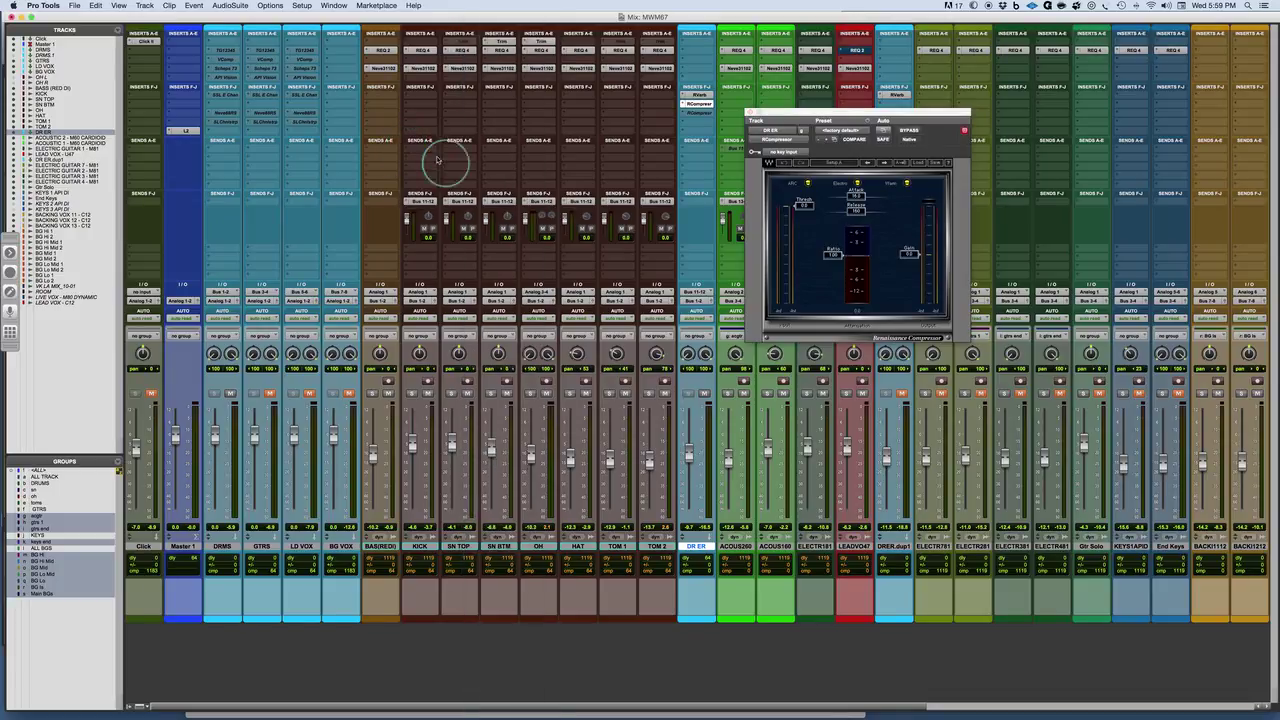
{"action": "left_click", "coordinate": [450, 148]}
{"action": "mouse_move", "coordinate": [470, 177]}
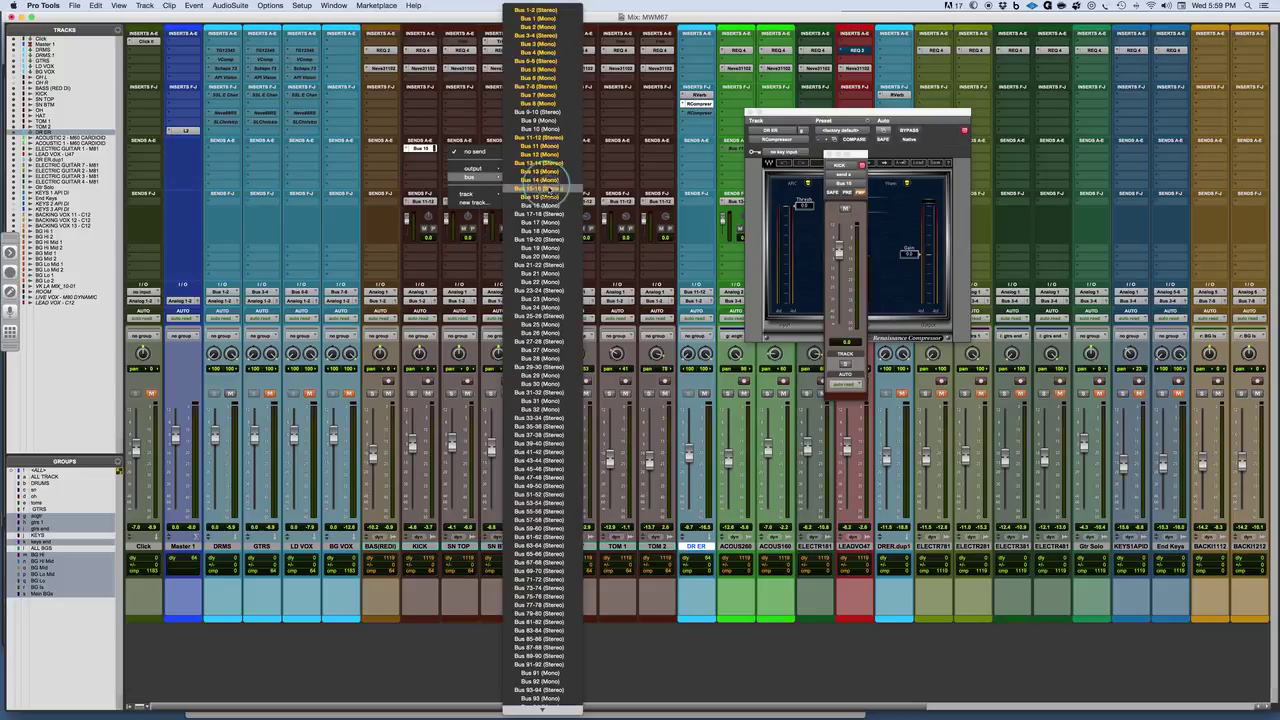
{"action": "left_click", "coordinate": [548, 200]}
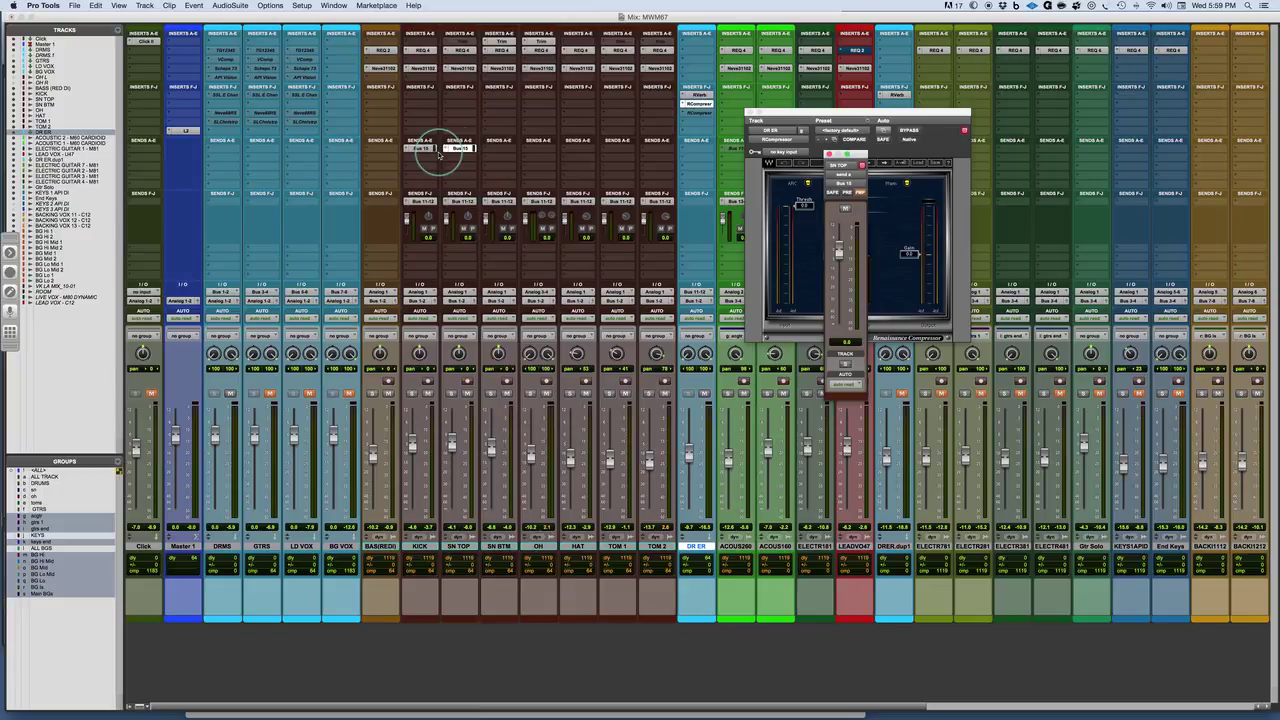
{"action": "left_click_drag", "start_coordinate": [858, 160], "coordinate": [662, 190]}
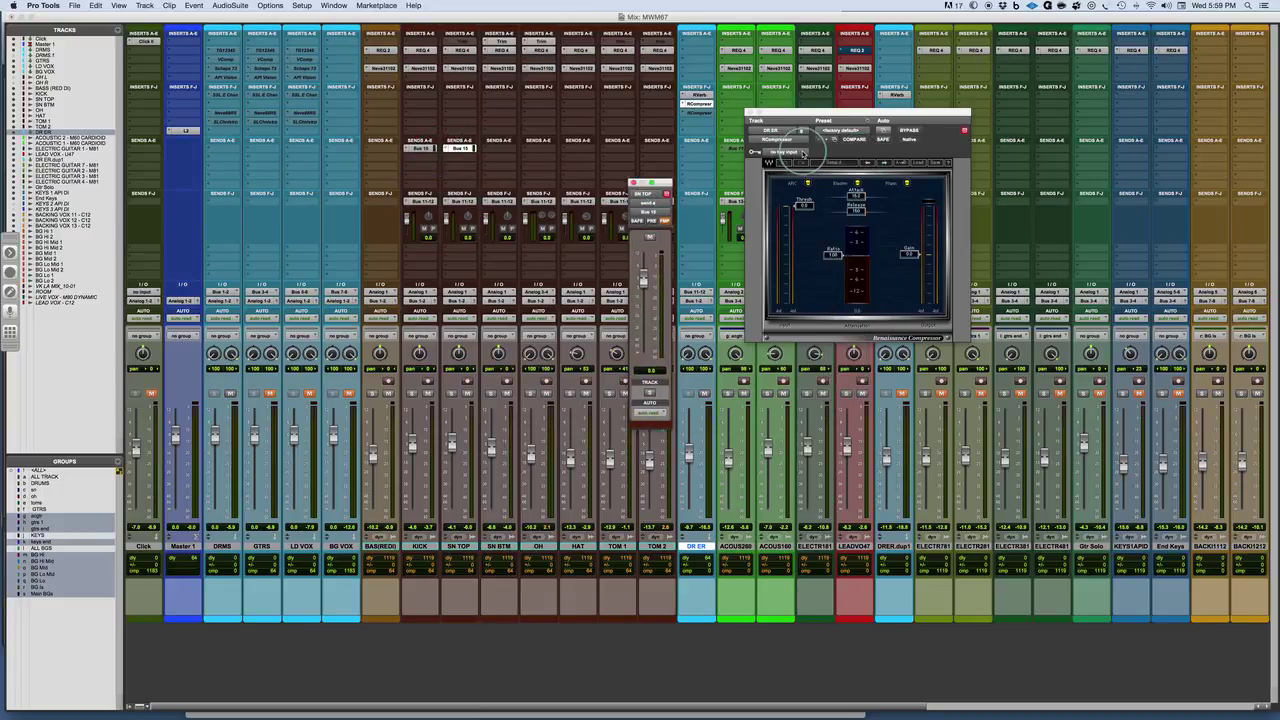
Set the DR ER compressor's key input to Bus 15, with manual release mode and an attack of 0.50
{"action": "left_click", "coordinate": [803, 153]}
{"action": "mouse_move", "coordinate": [826, 180]}
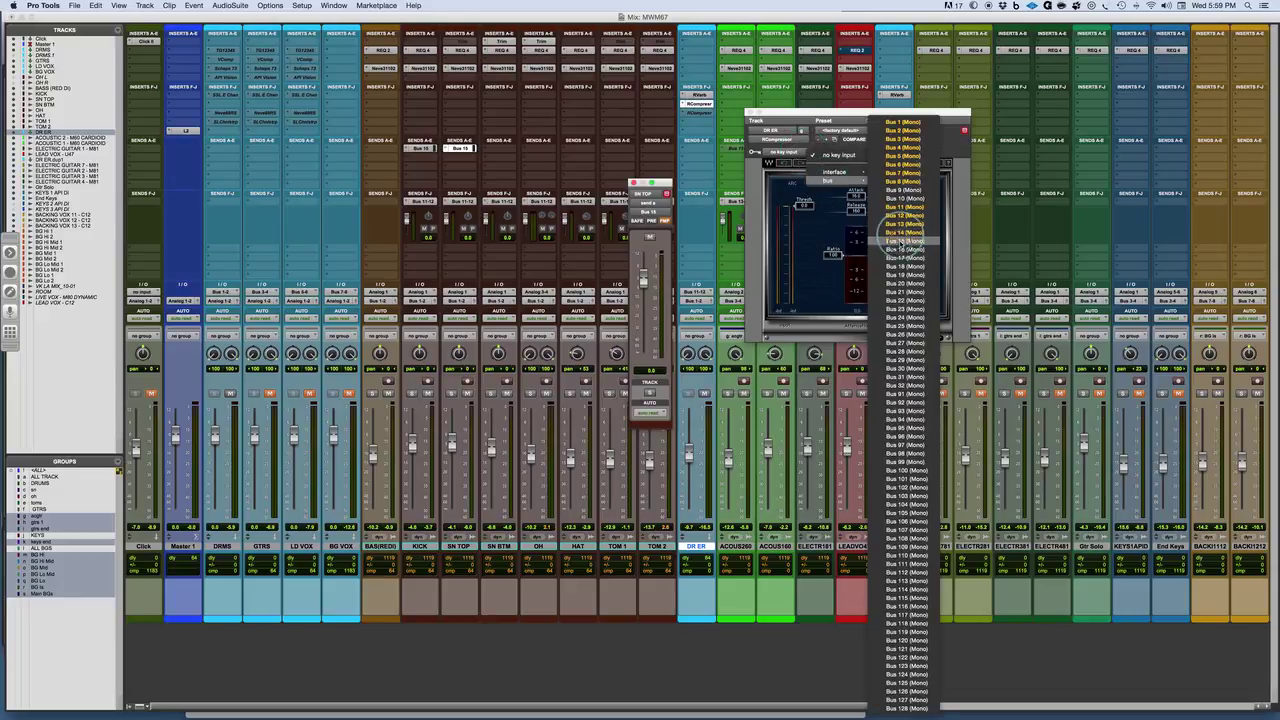
{"action": "left_click", "coordinate": [903, 241]}
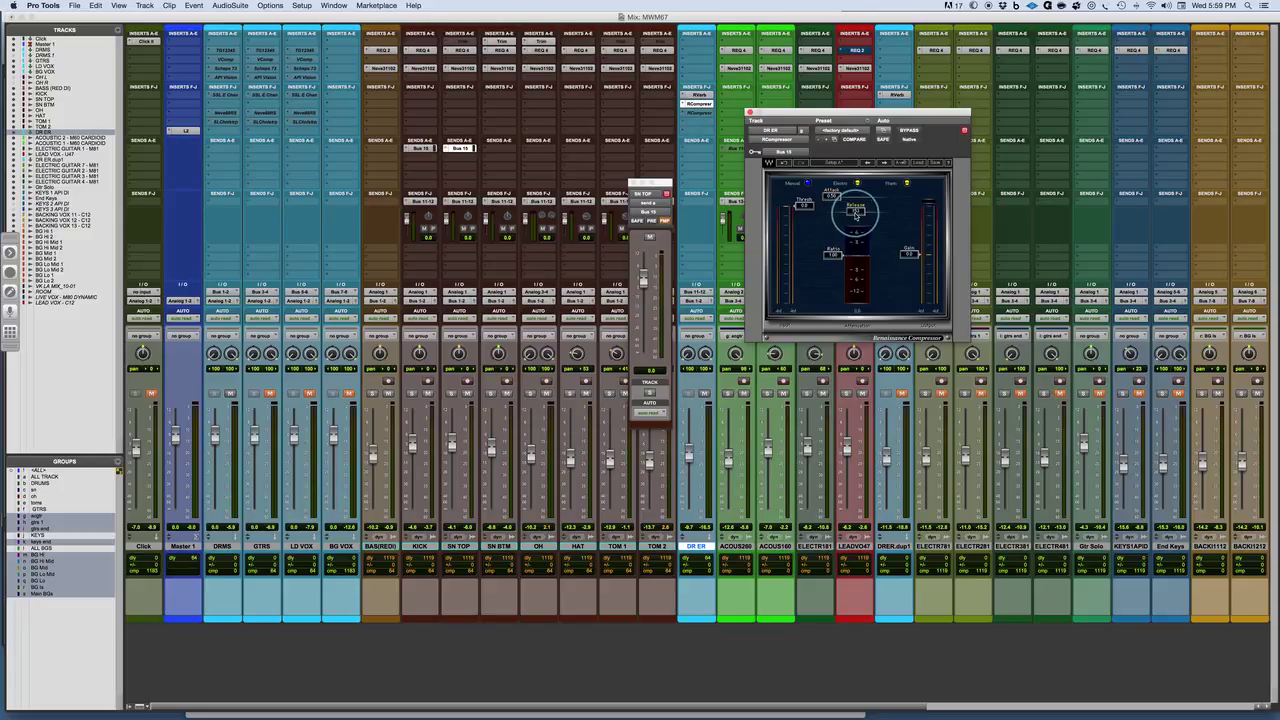
Measure one beat at 5|2|000 in the Edit window with the main counter in Min:Secs, and fine-tune the compressor's release time
{"action": "key", "text": "super+equal"}
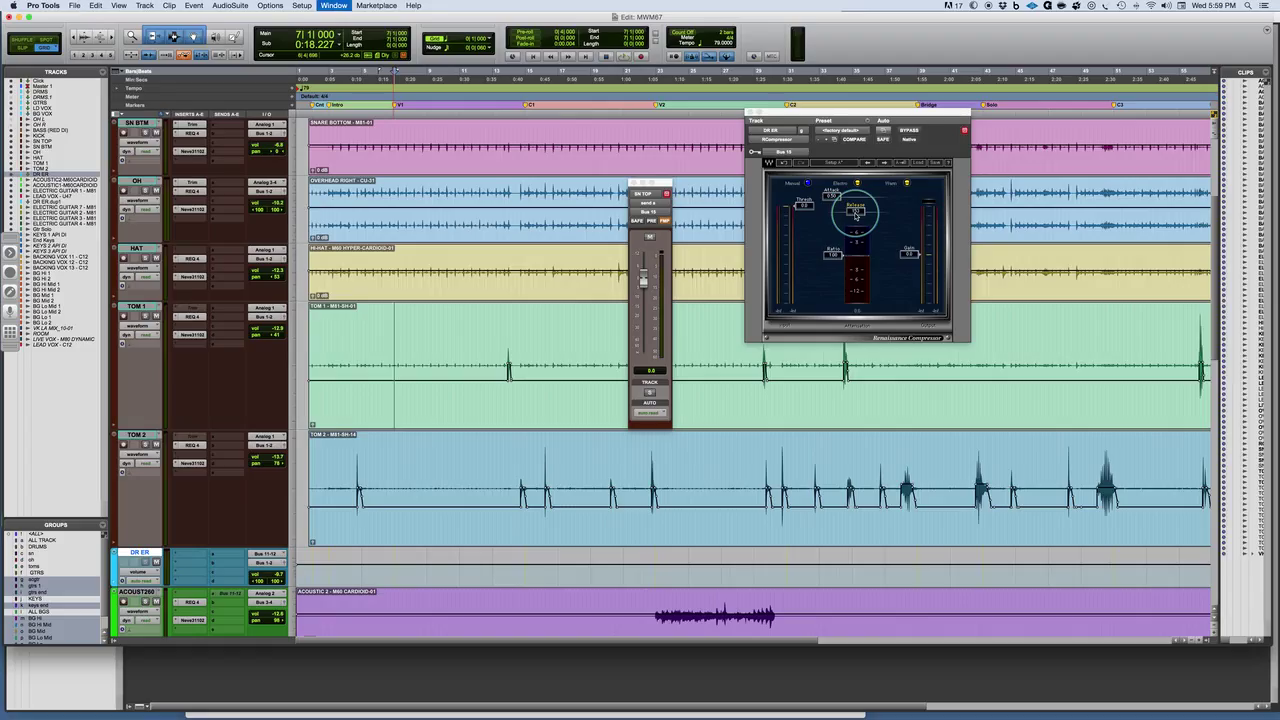
{"action": "left_click", "coordinate": [364, 126]}
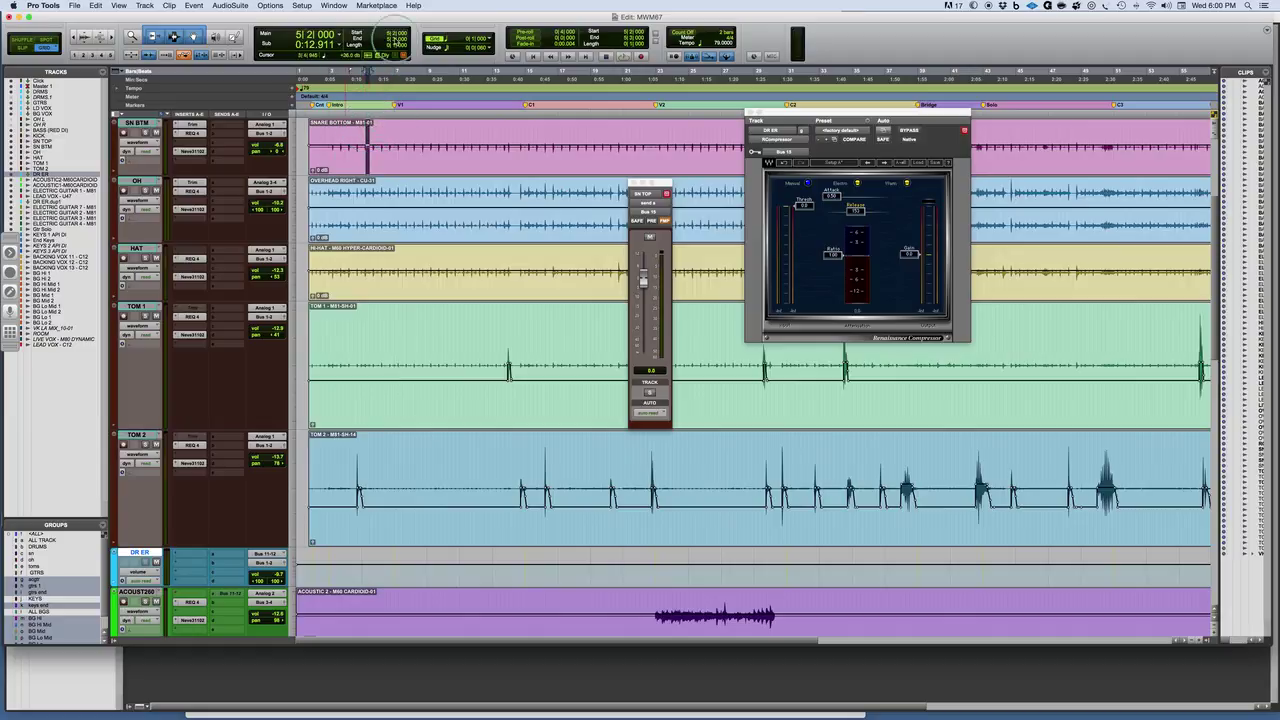
{"action": "left_click", "coordinate": [341, 35]}
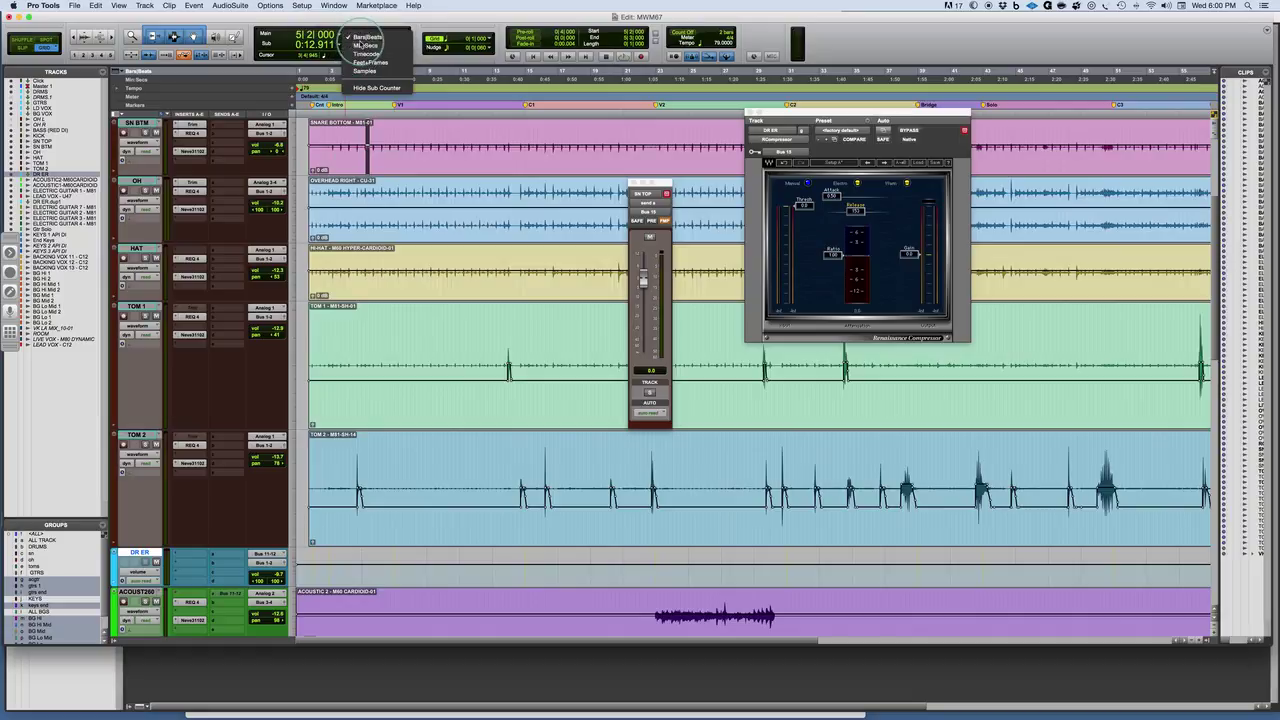
{"action": "left_click", "coordinate": [365, 45]}
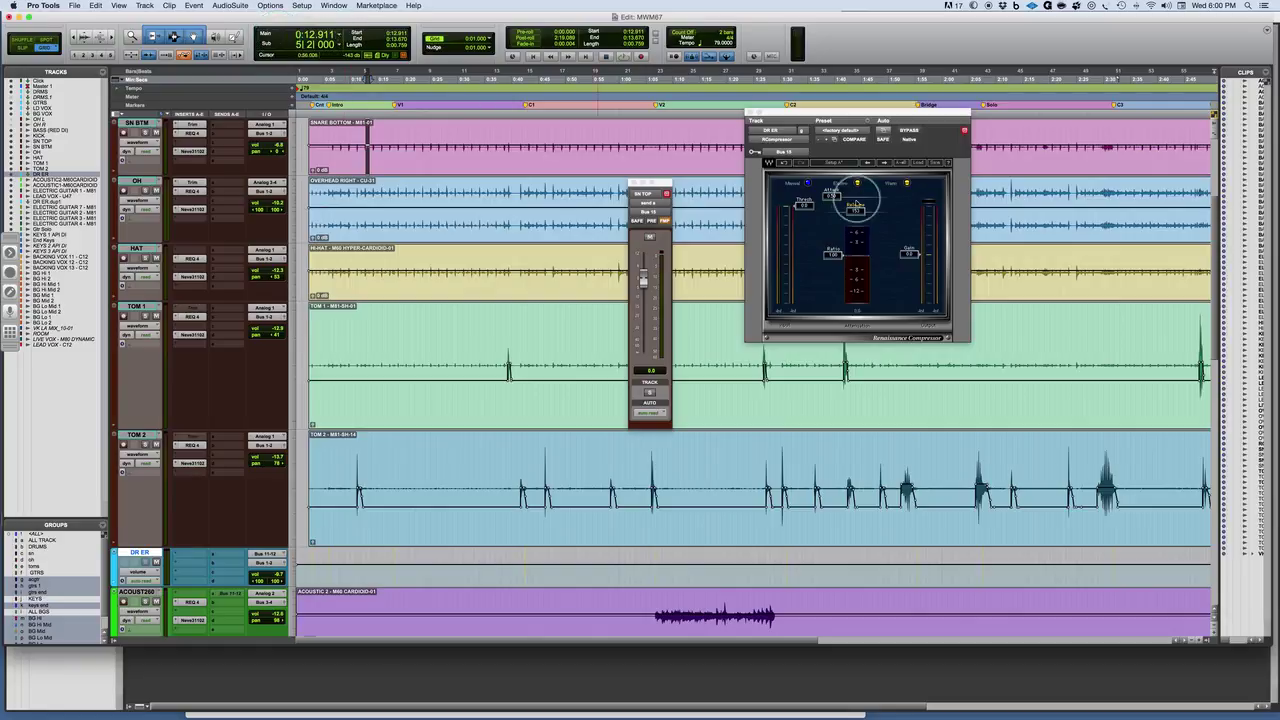
{"action": "left_click_drag", "start_coordinate": [854, 212], "coordinate": [871, 214]}
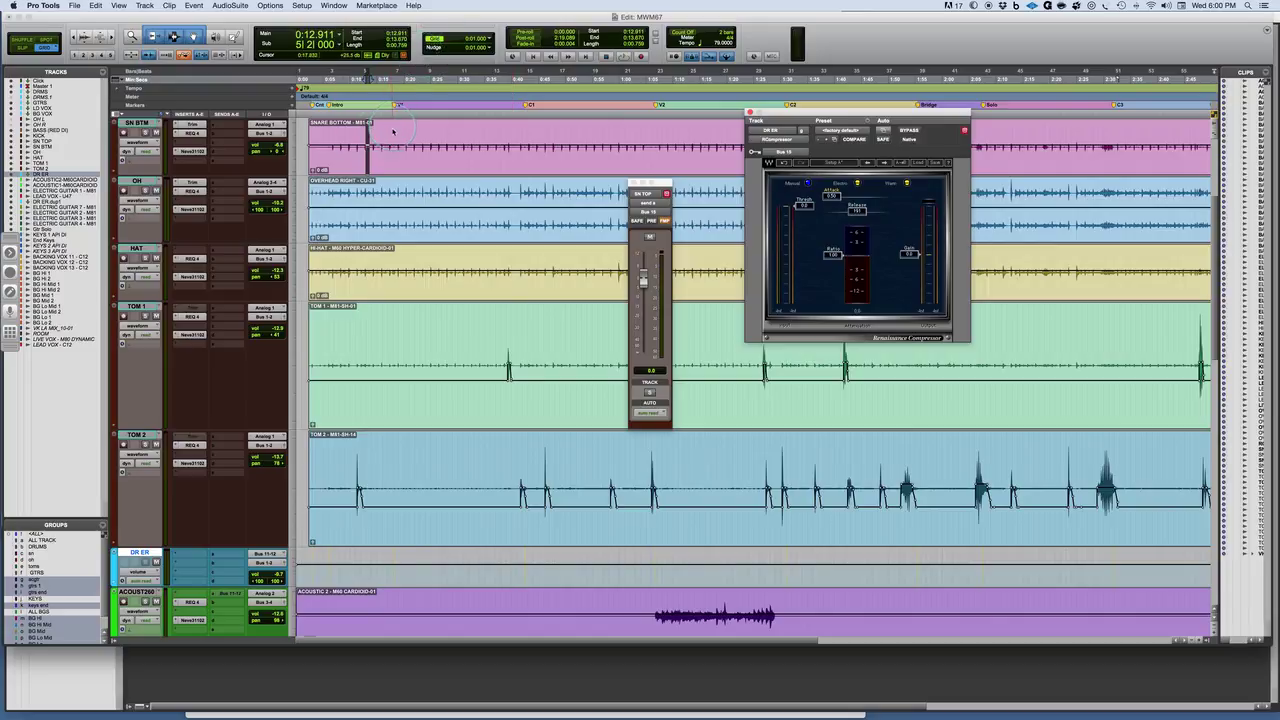
Place the playback position at 0:18.000, return to the Mix window and move the compressor window slightly up
{"action": "left_click", "coordinate": [393, 135]}
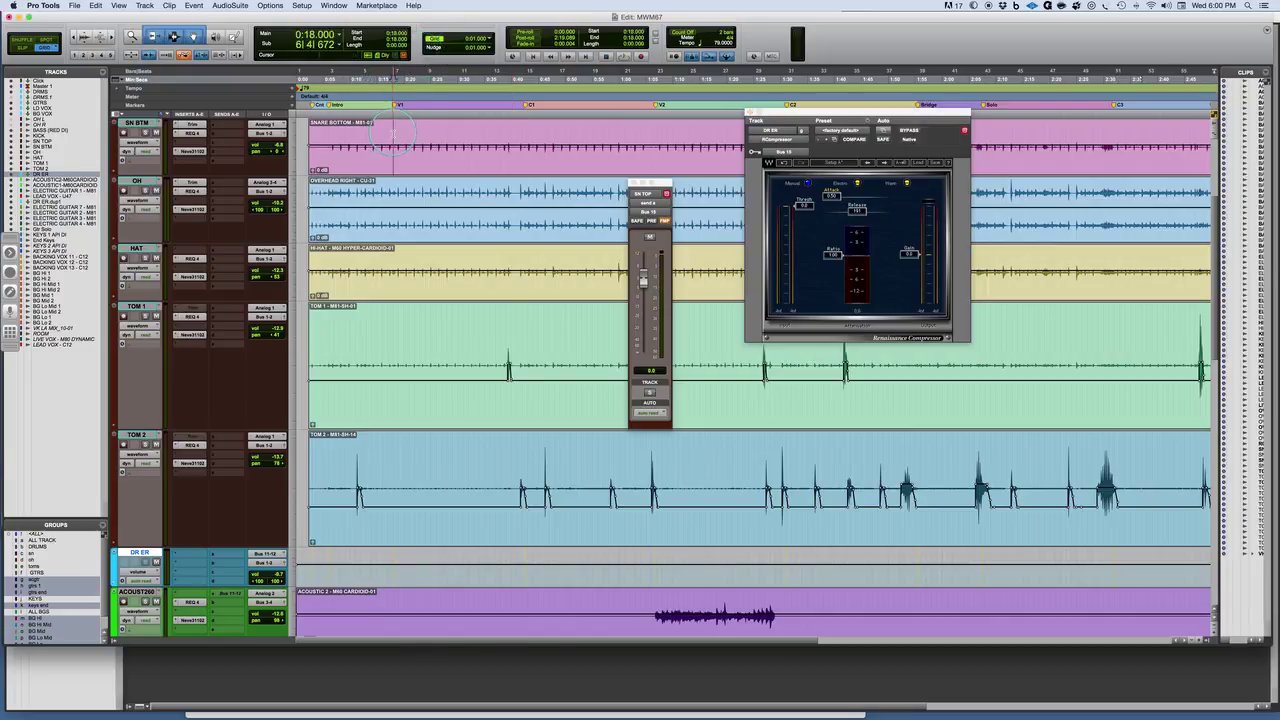
{"action": "key", "text": "super+equal"}
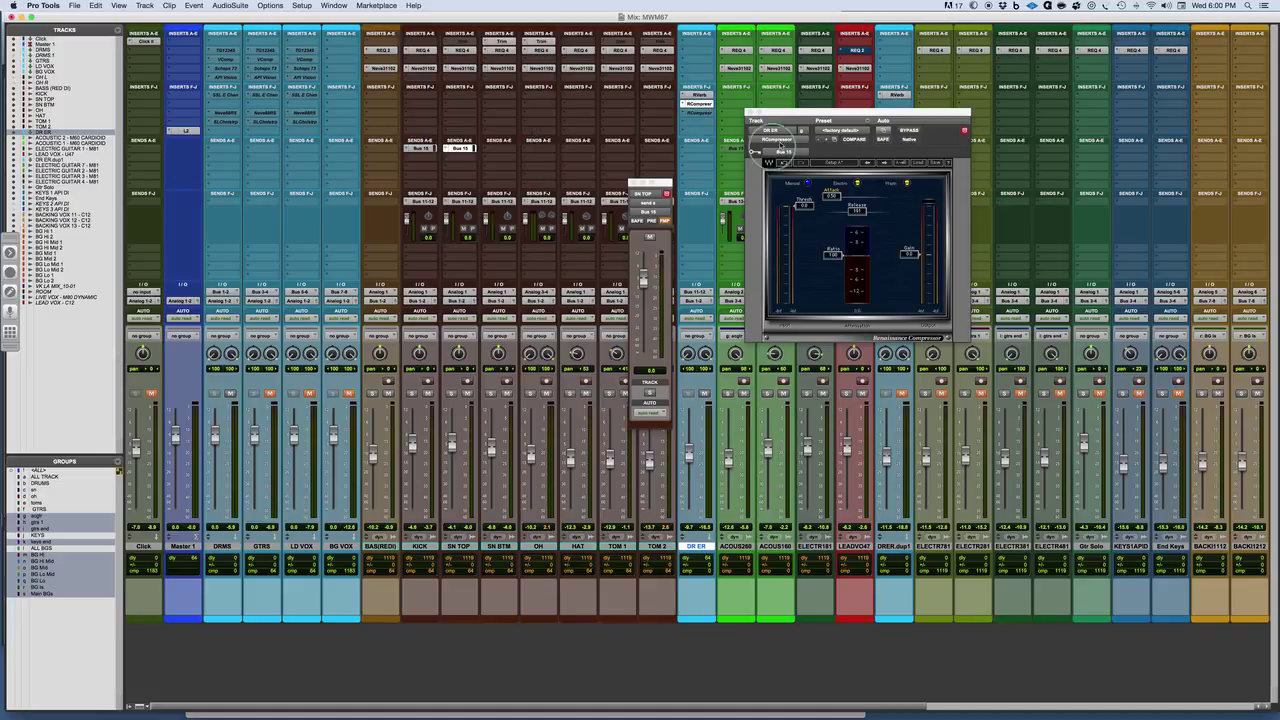
{"action": "left_click_drag", "start_coordinate": [837, 111], "coordinate": [839, 80]}
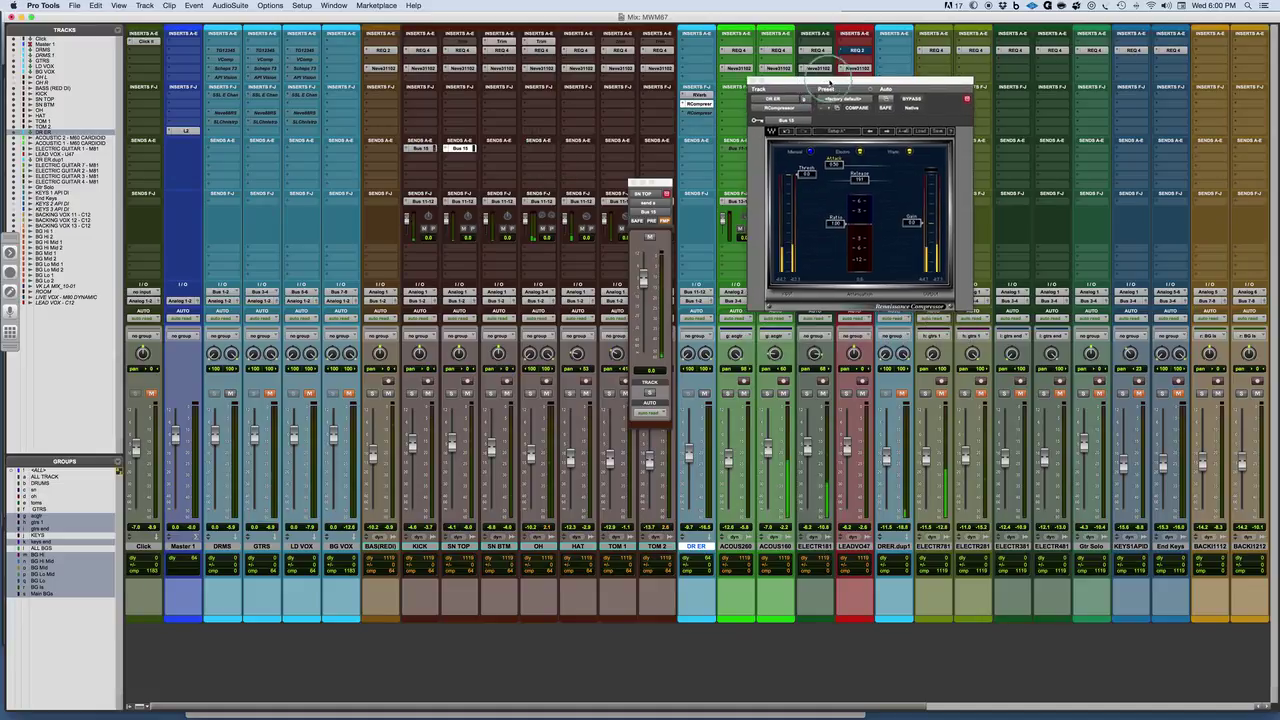
During playback, lower the DR ER compressor's threshold, set a ratio of about 1.3 and add a little output gain
{"action": "left_click_drag", "start_coordinate": [806, 181], "coordinate": [836, 228]}
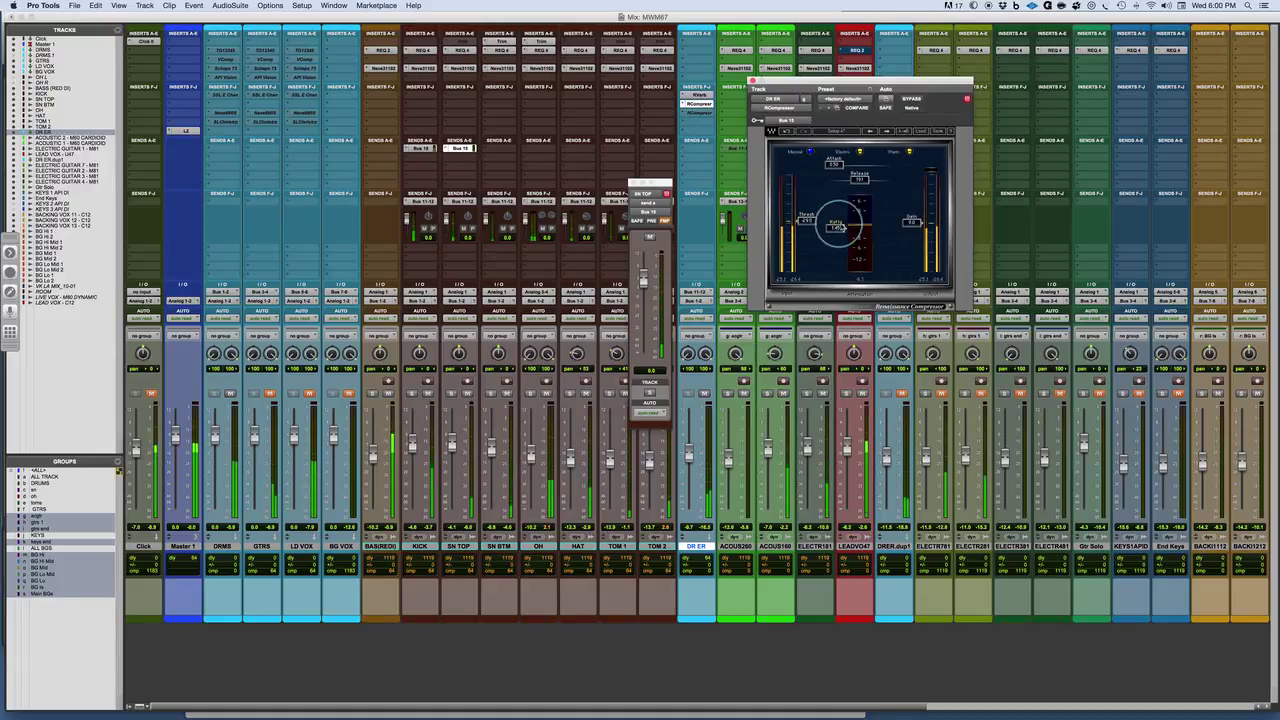
{"action": "left_click_drag", "start_coordinate": [806, 221], "coordinate": [806, 226]}
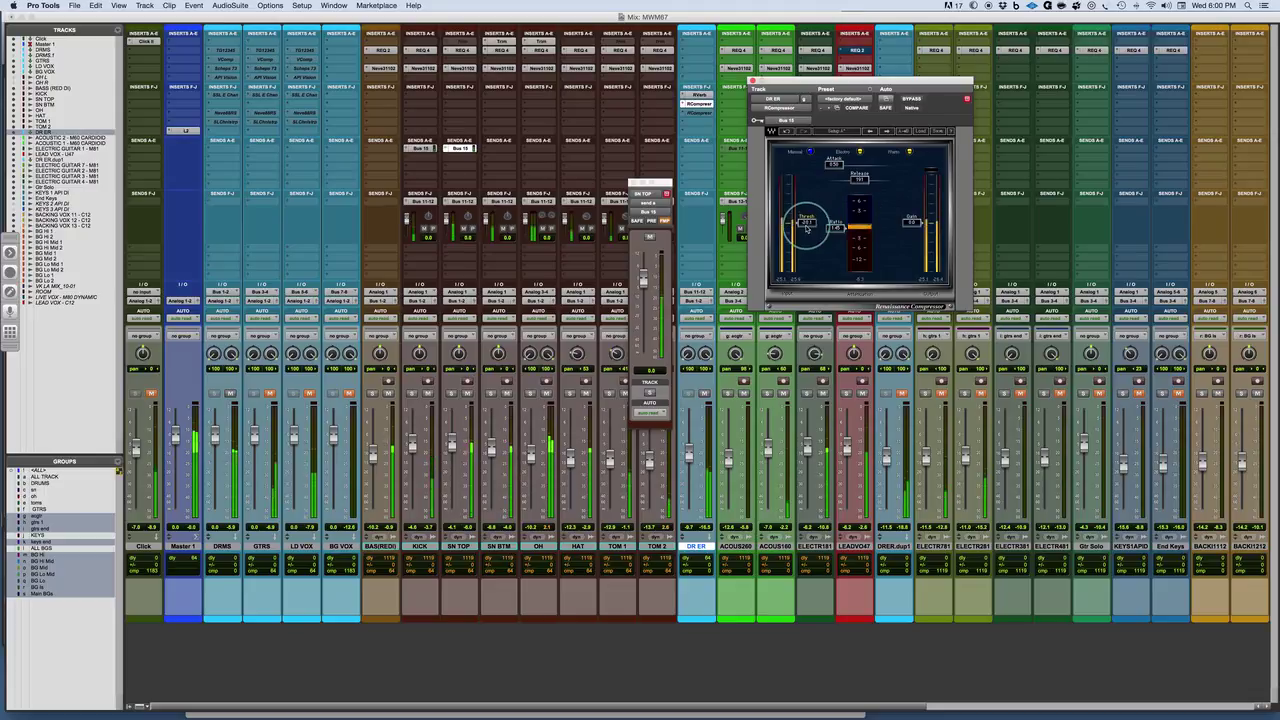
{"action": "left_click_drag", "start_coordinate": [911, 222], "coordinate": [912, 201]}
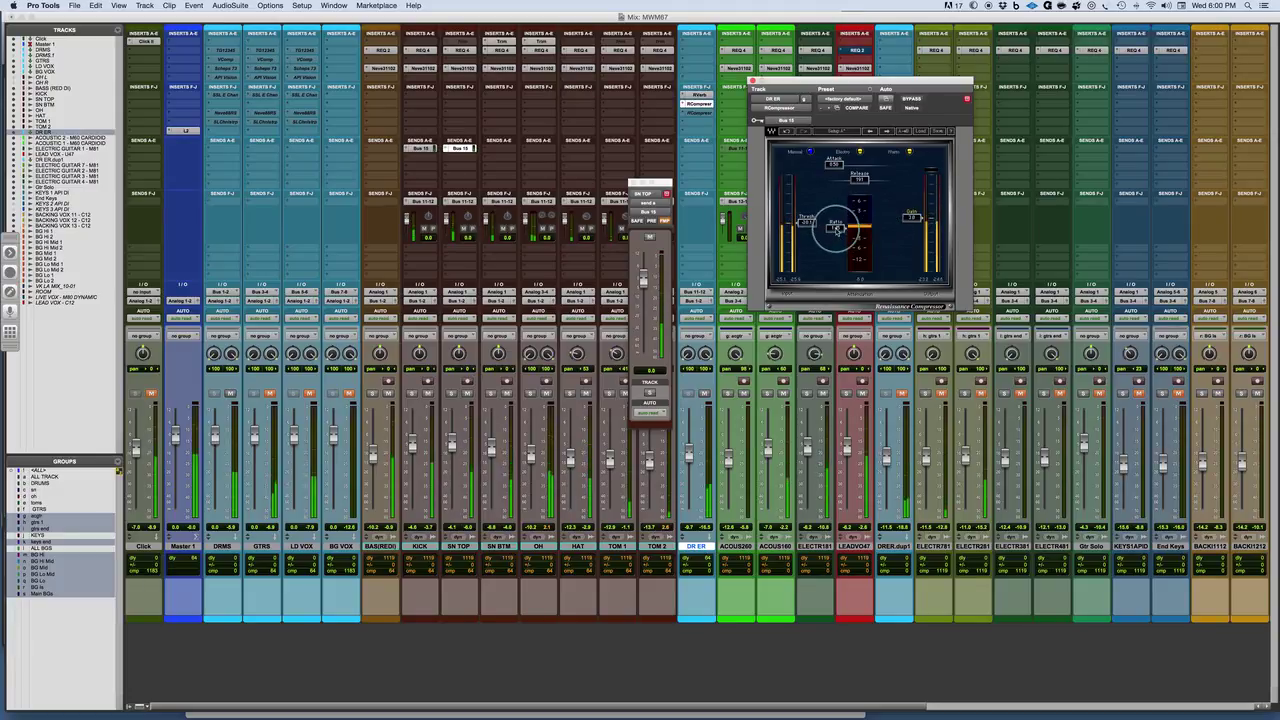
{"action": "left_click_drag", "start_coordinate": [836, 229], "coordinate": [836, 226]}
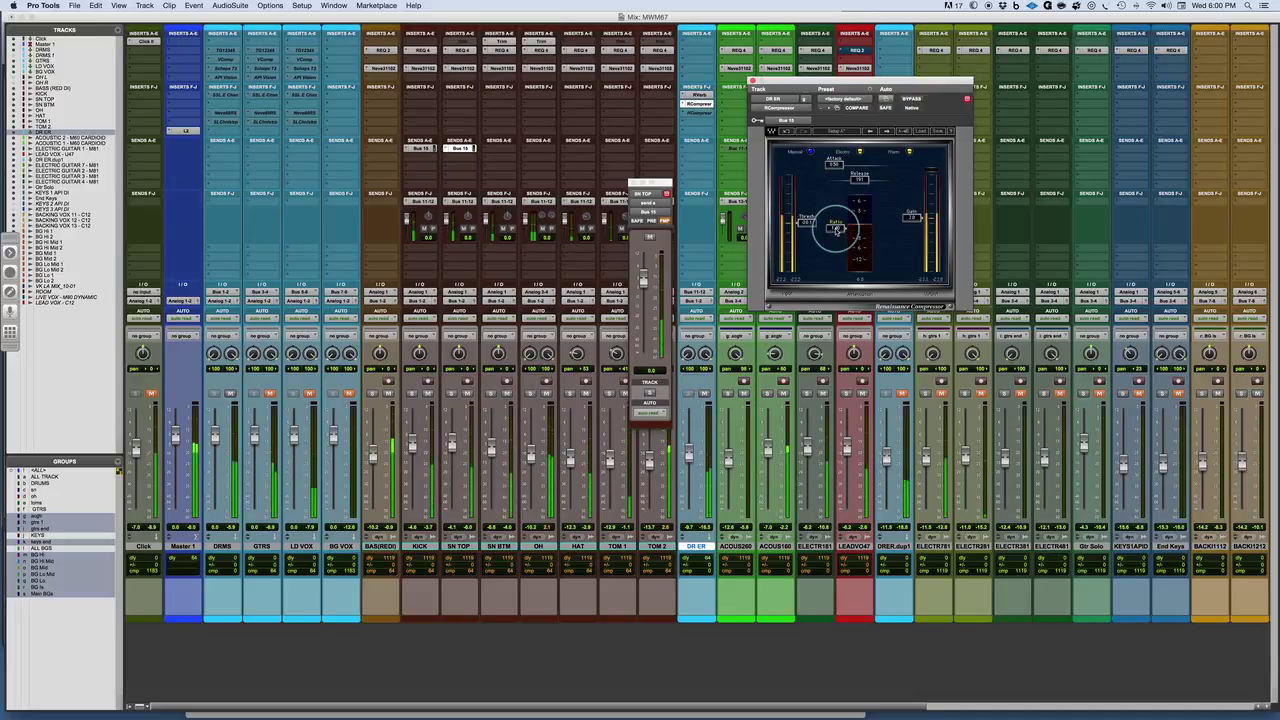
{"action": "left_click_drag", "start_coordinate": [836, 229], "coordinate": [836, 229]}
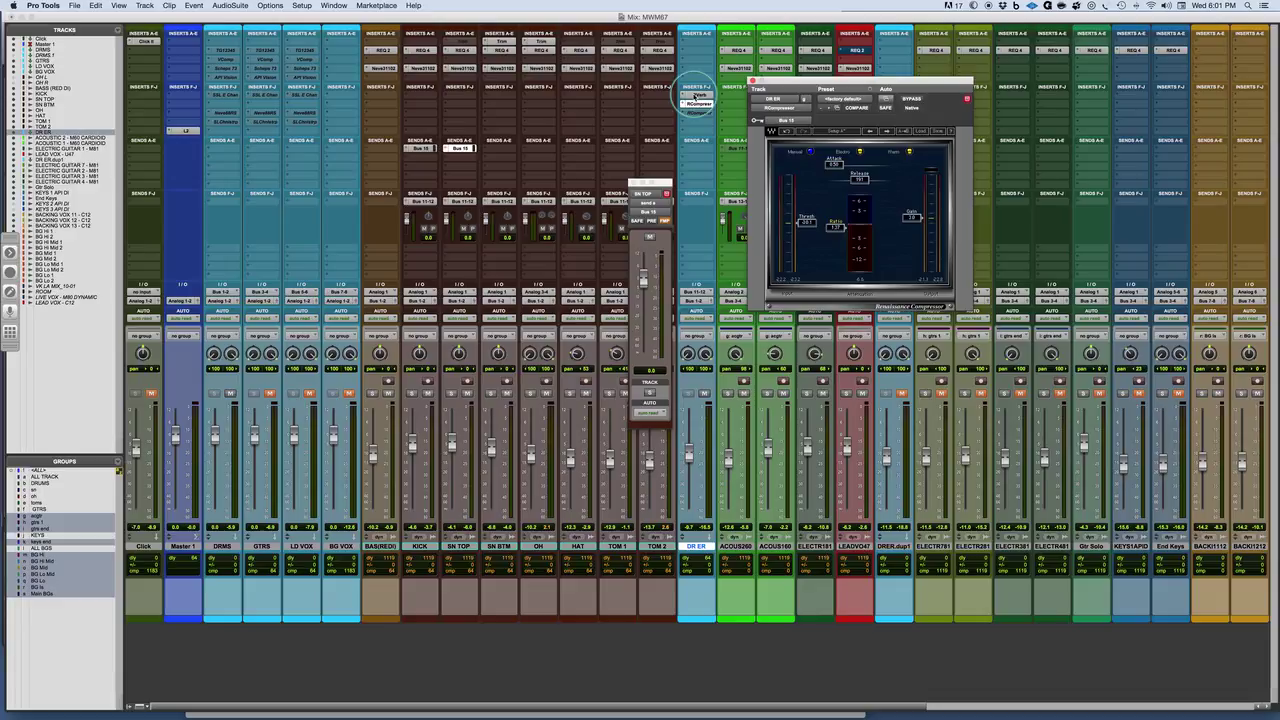
Open the DR ER reverb alongside the compressor and arrange the two plug-in windows side by side
{"action": "left_click", "coordinate": [697, 96]}
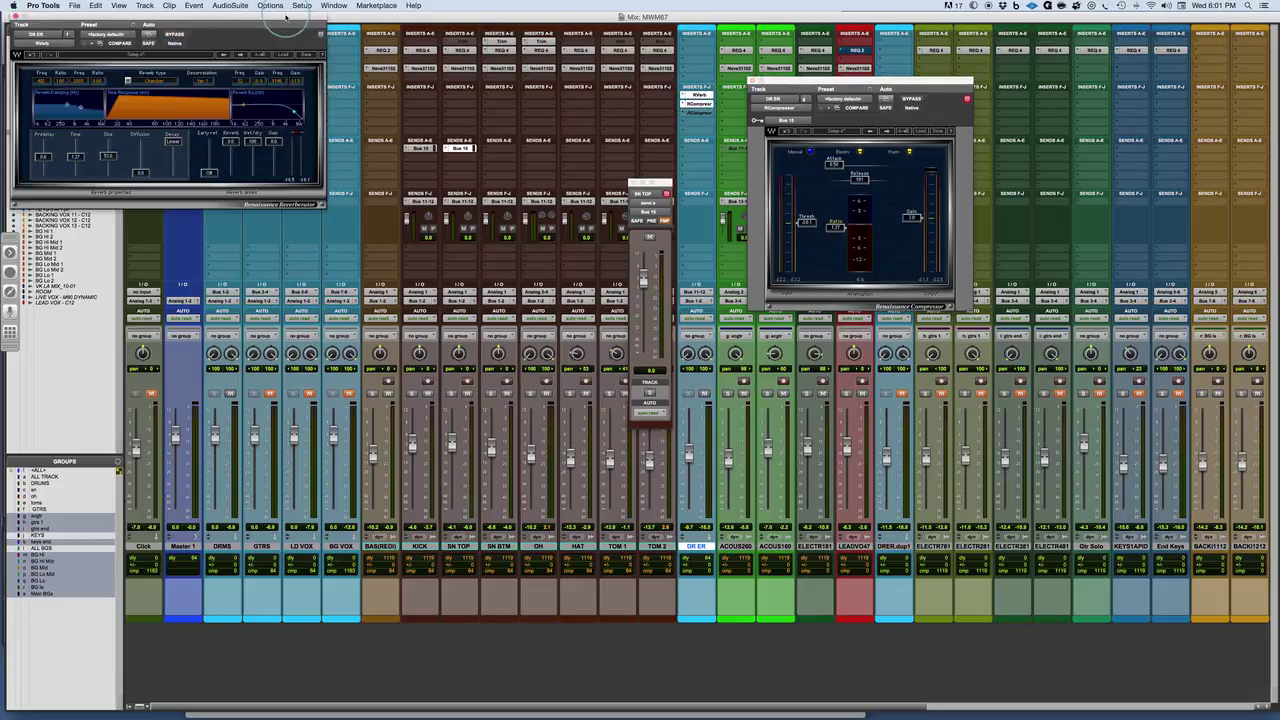
{"action": "left_click_drag", "start_coordinate": [286, 18], "coordinate": [526, 215]}
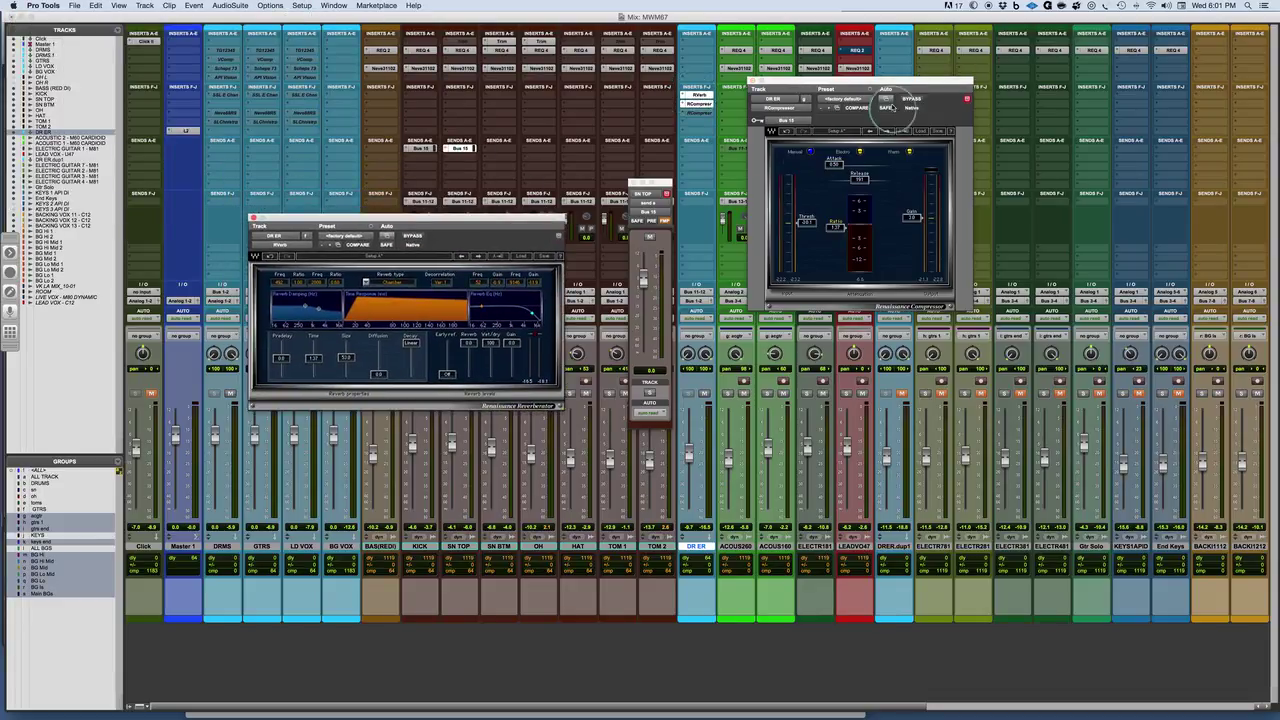
{"action": "left_click_drag", "start_coordinate": [892, 105], "coordinate": [887, 203]}
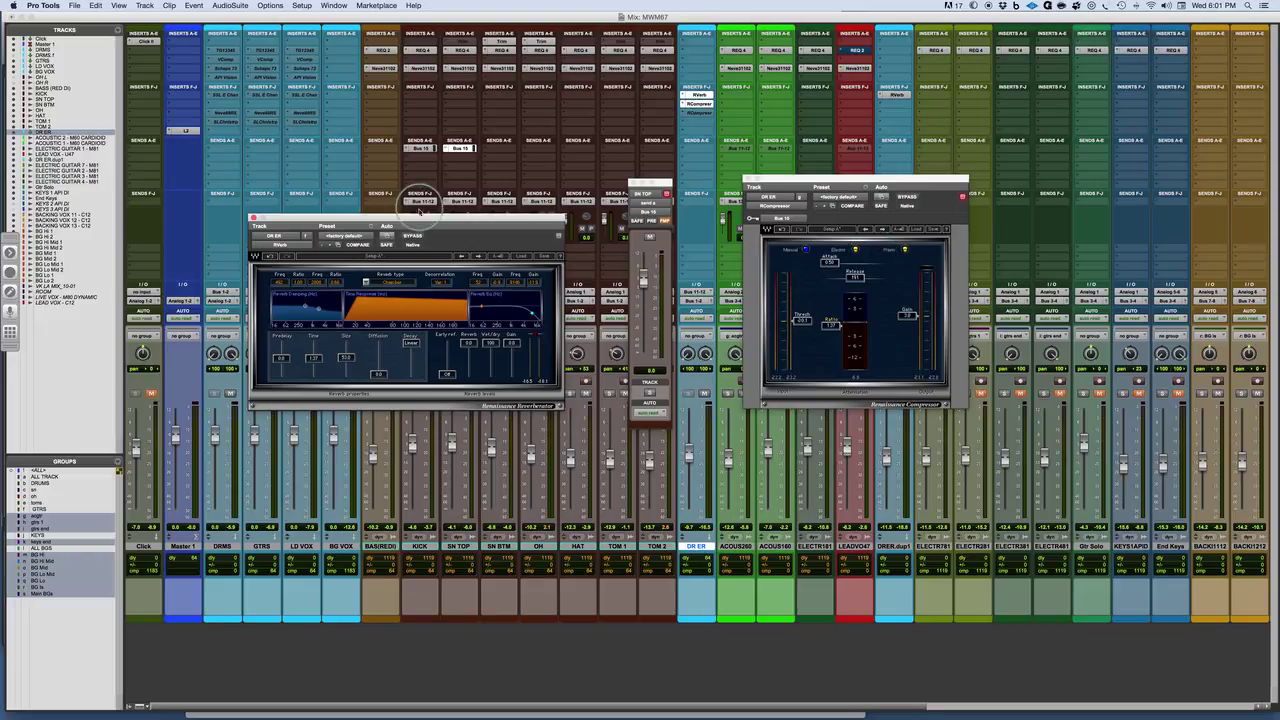
{"action": "left_click_drag", "start_coordinate": [421, 218], "coordinate": [396, 177]}
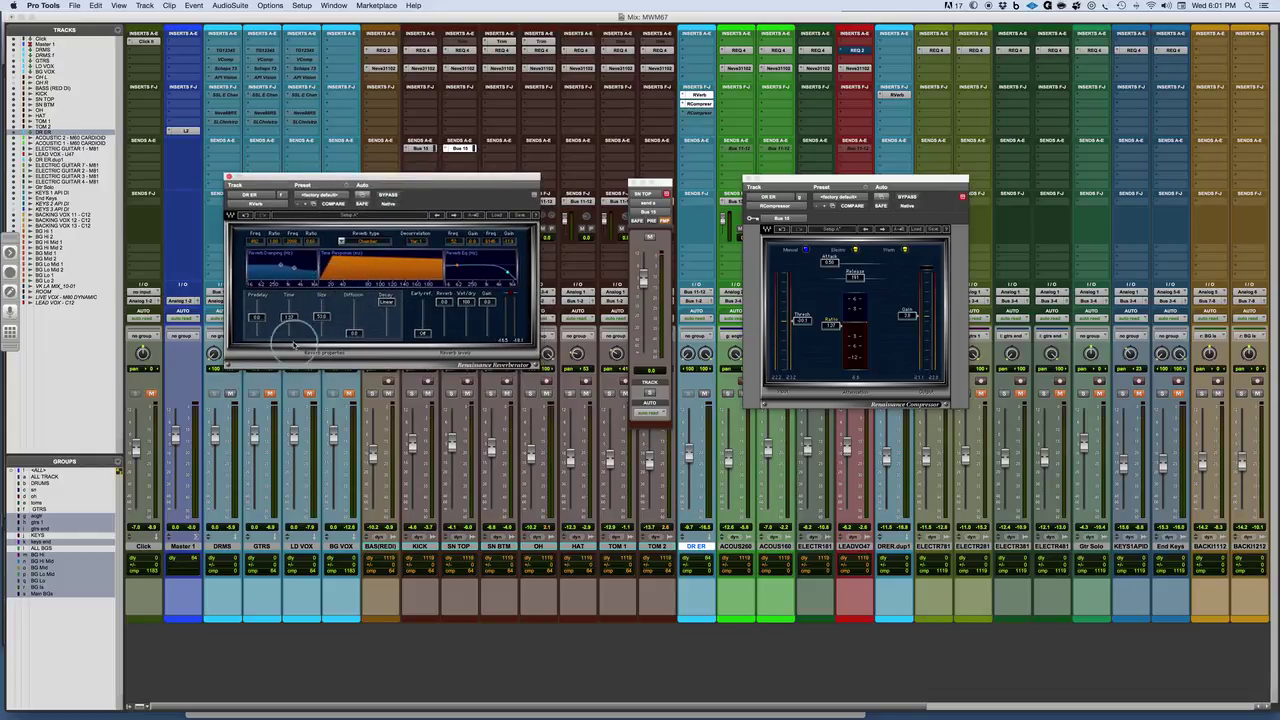
During playback, try a reverb time of about 1.54 seconds, compare it with the compressor bypassed, and shorten the time to about 1 second
{"action": "key", "text": "space"}
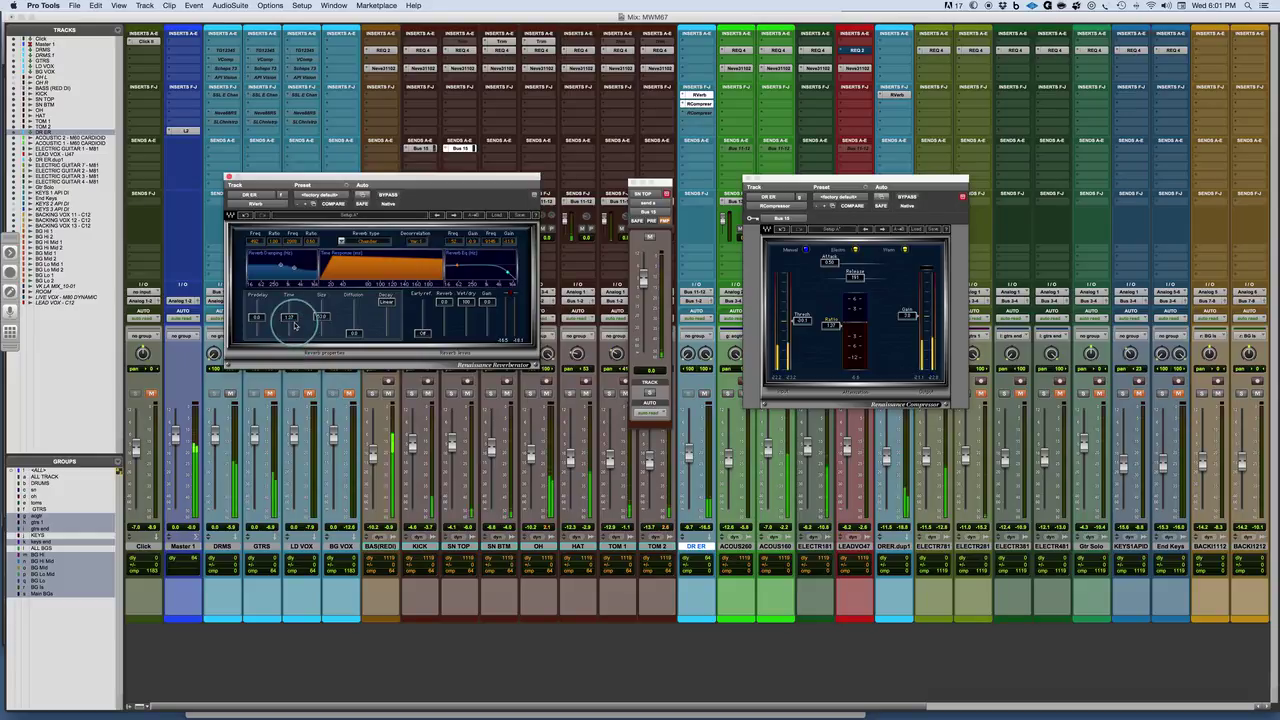
{"action": "left_click_drag", "start_coordinate": [289, 320], "coordinate": [289, 310]}
{"action": "left_click", "coordinate": [907, 196]}
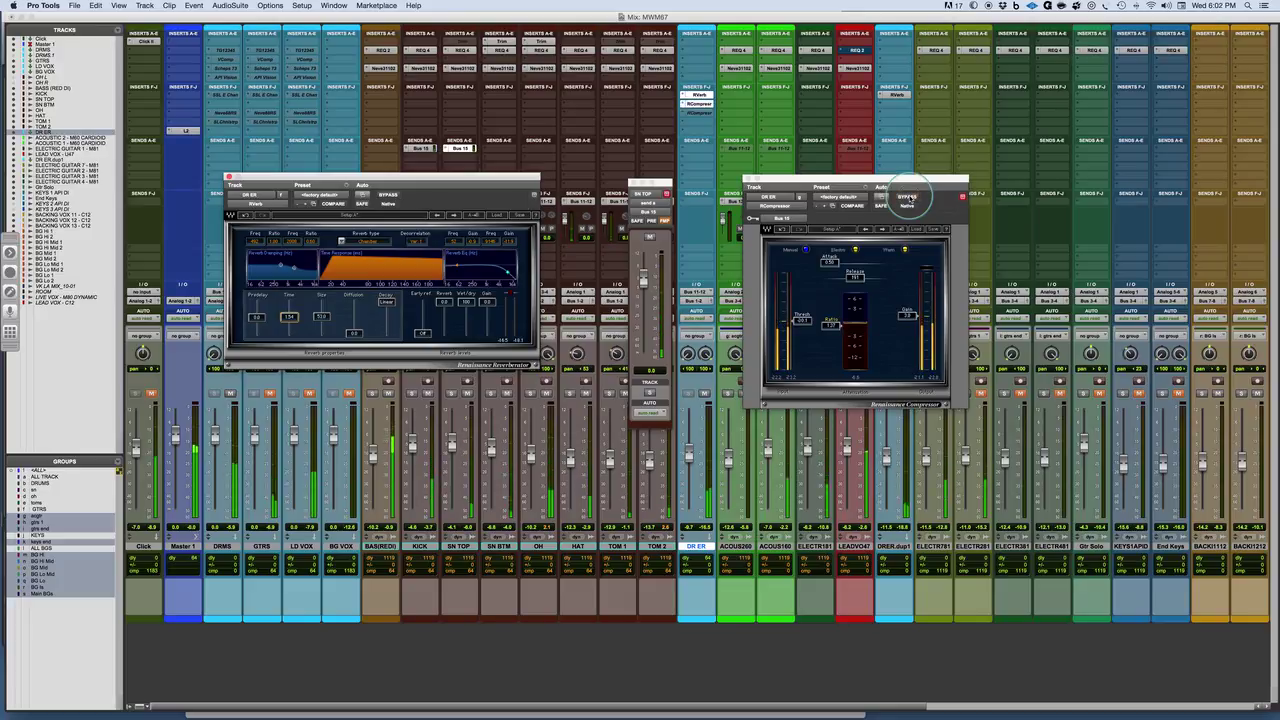
{"action": "left_click", "coordinate": [907, 196]}
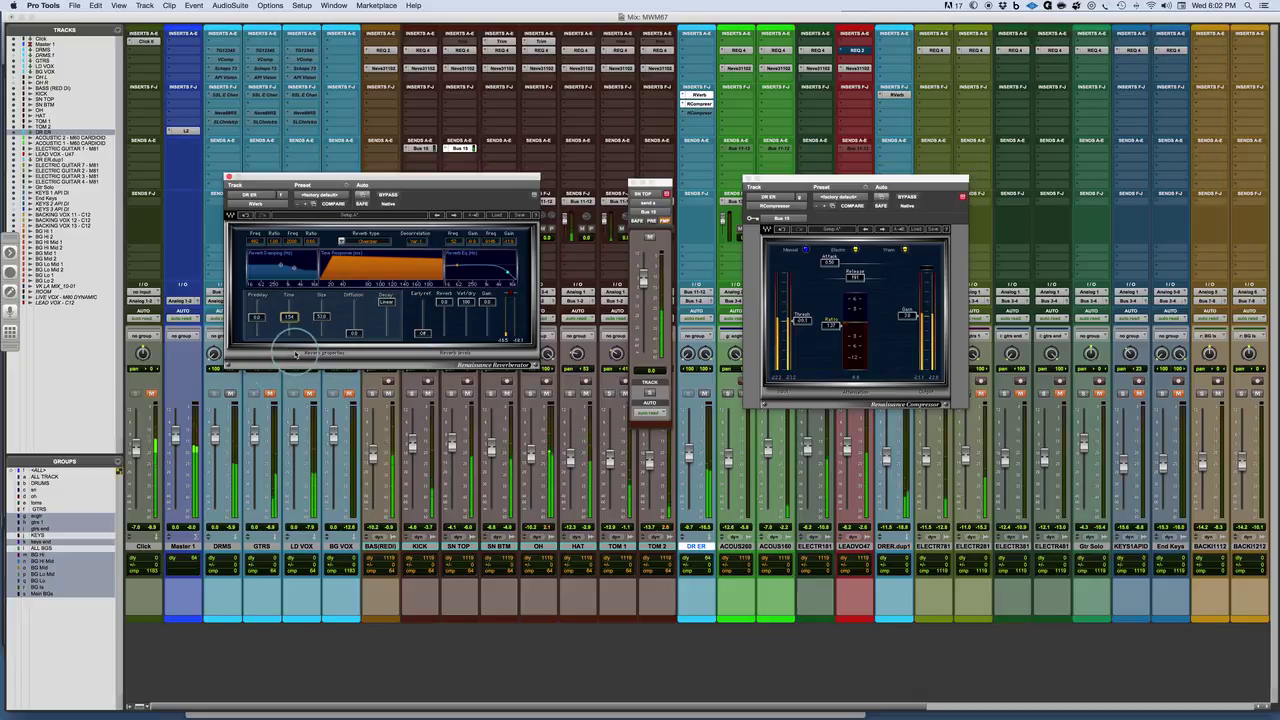
{"action": "left_click_drag", "start_coordinate": [292, 315], "coordinate": [290, 342]}
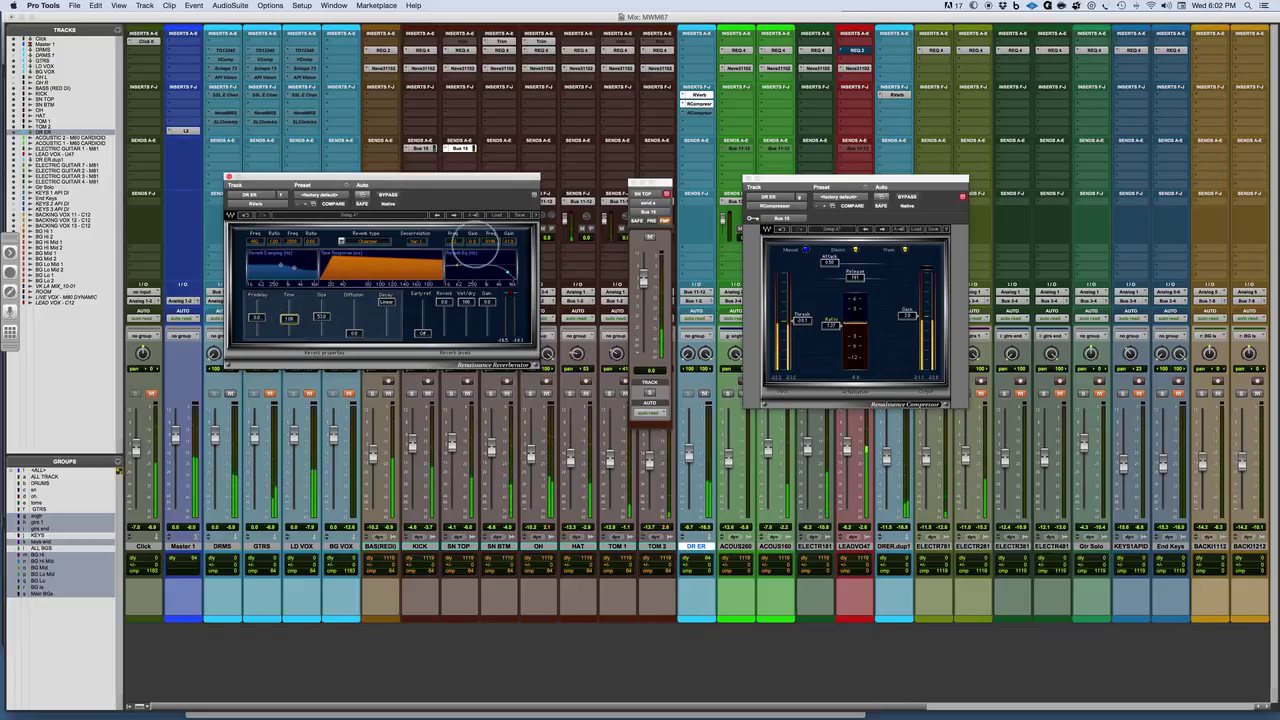
Compare the shorter drum reverb with the DR ER compressor bypassed and engaged during playback
{"action": "left_click", "coordinate": [912, 197]}
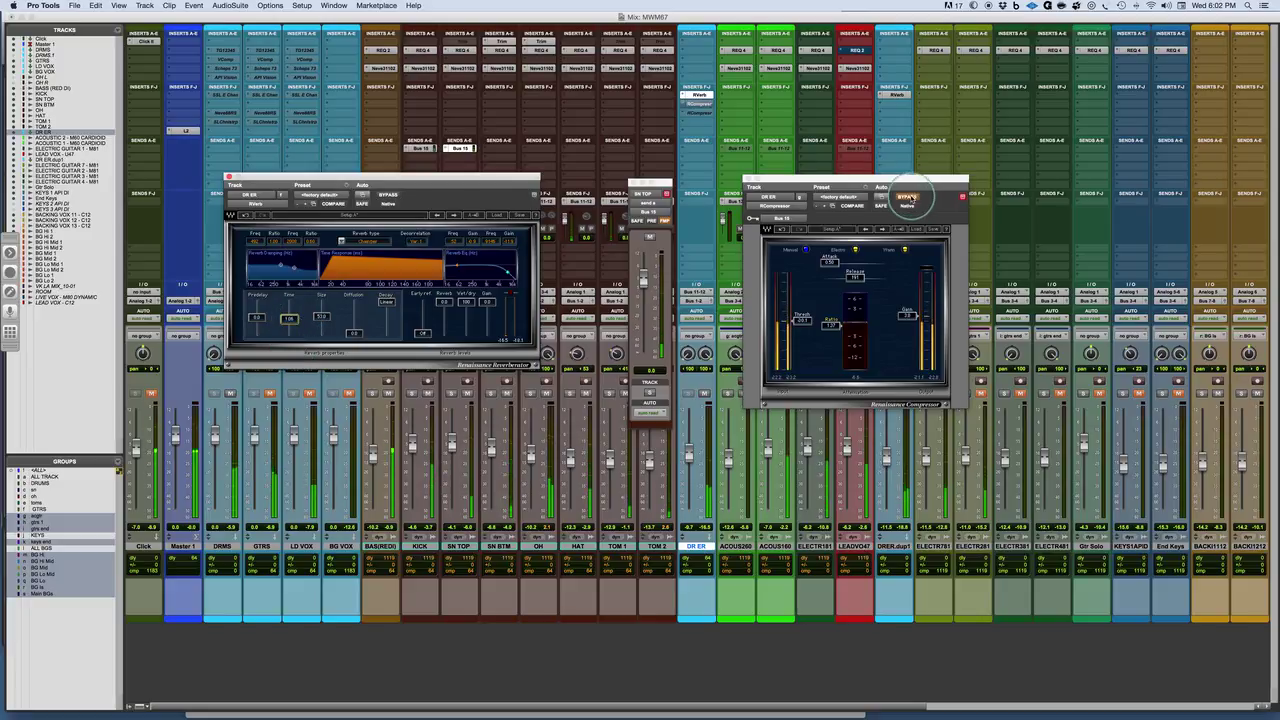
{"action": "left_click", "coordinate": [912, 197]}
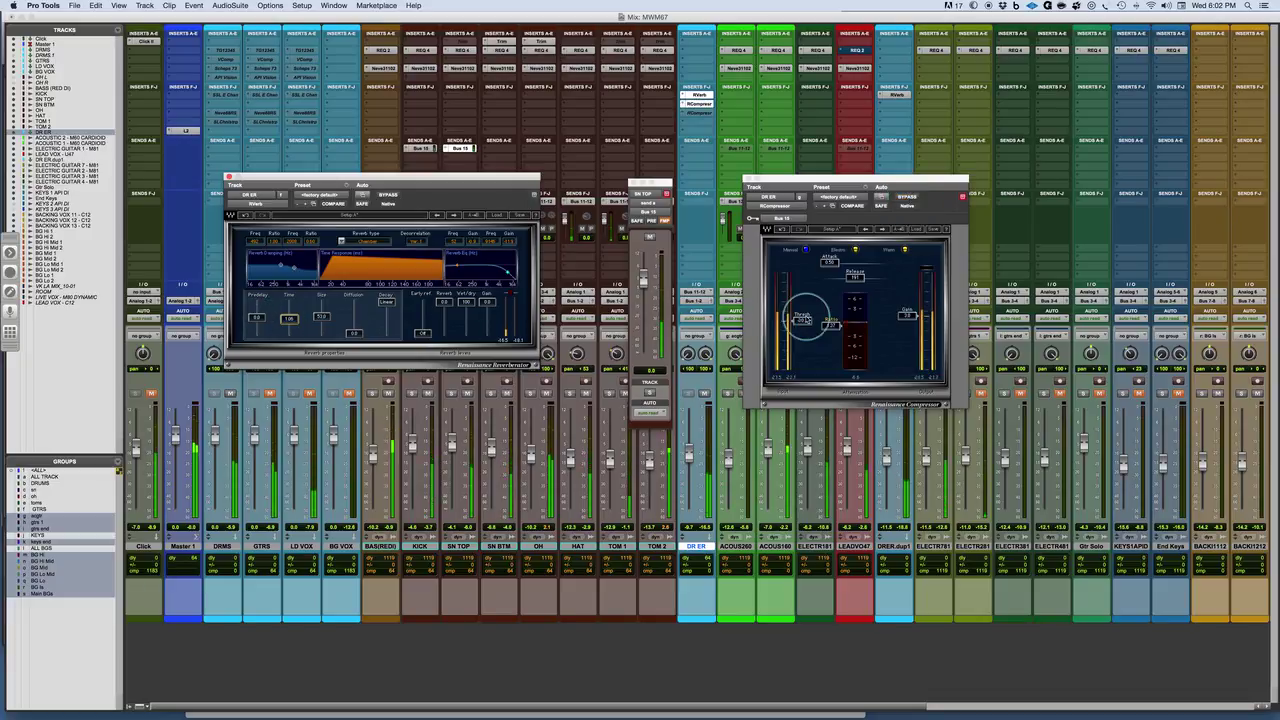
{"action": "left_click", "coordinate": [802, 322]}
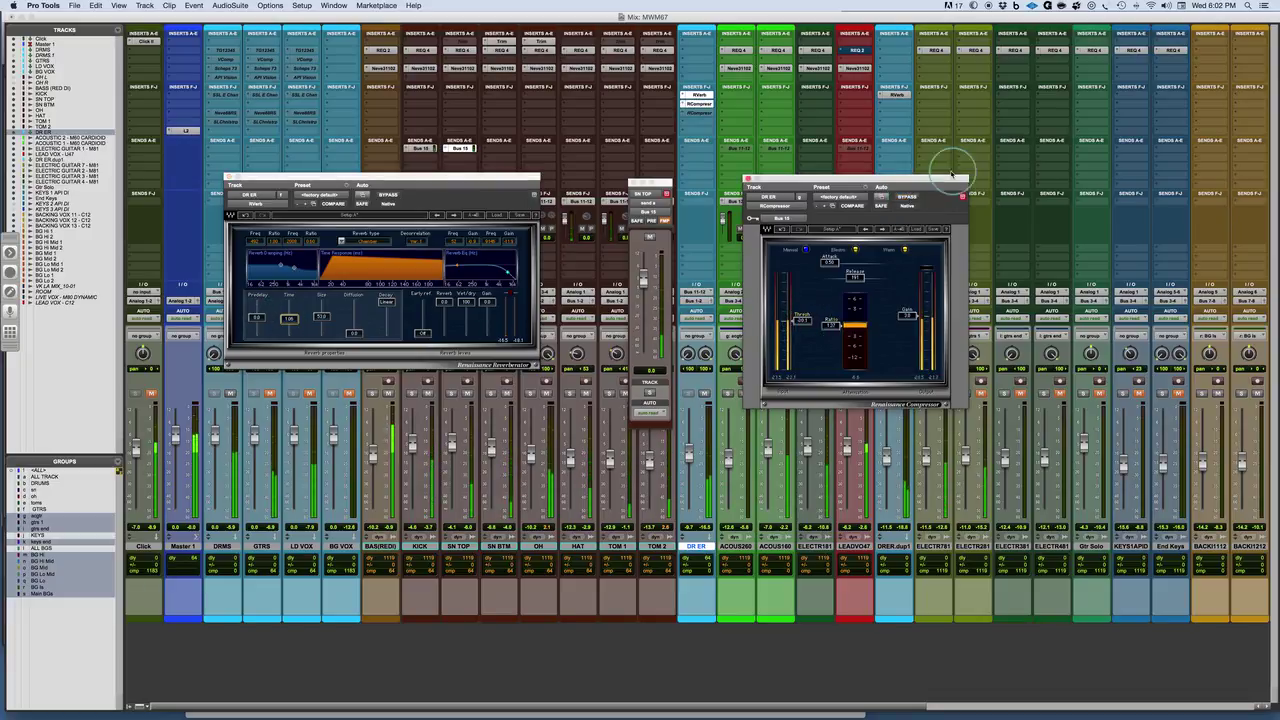
{"action": "left_click", "coordinate": [914, 197]}
{"action": "left_click", "coordinate": [914, 197]}
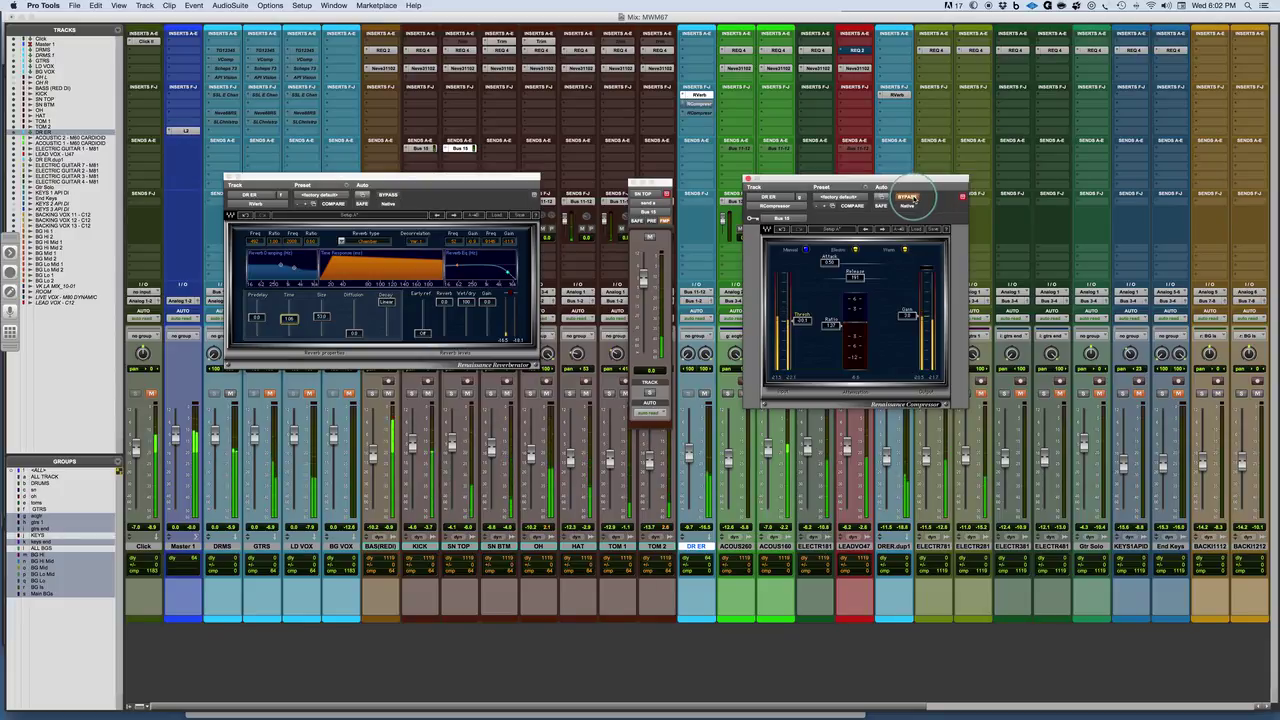
{"action": "left_click", "coordinate": [910, 197]}
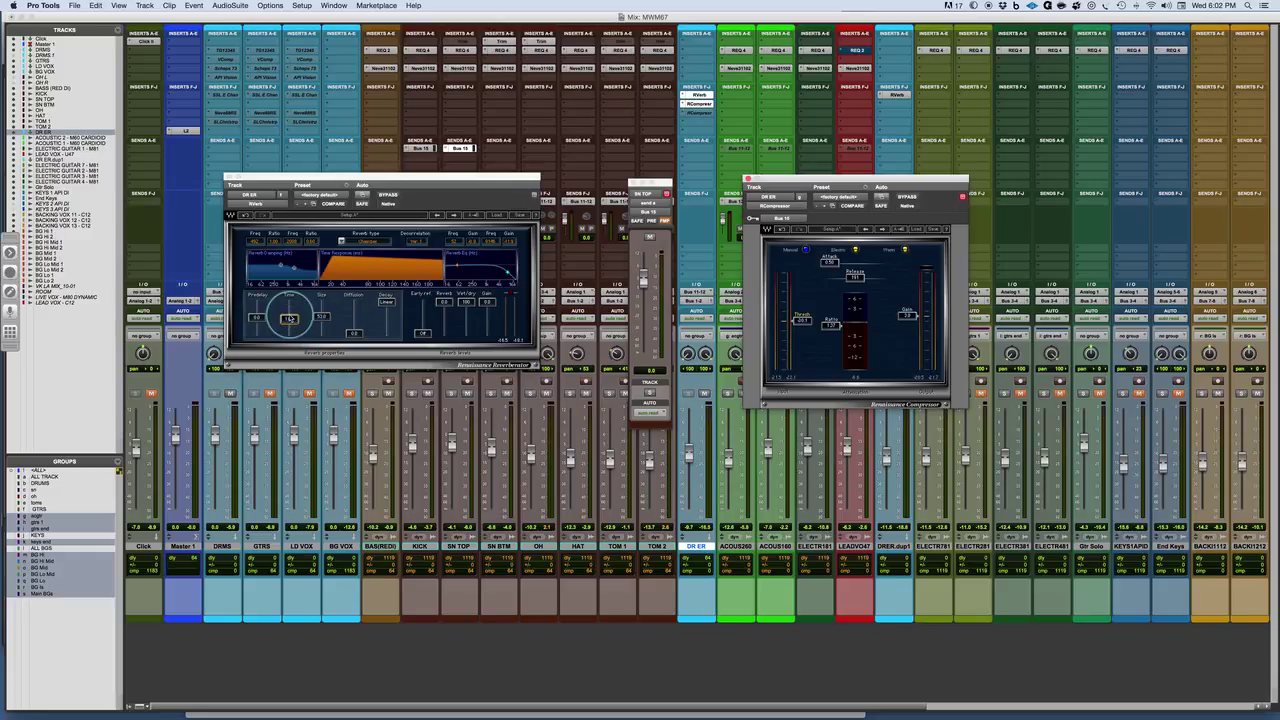
{"action": "left_click_drag", "start_coordinate": [289, 318], "coordinate": [295, 324]}
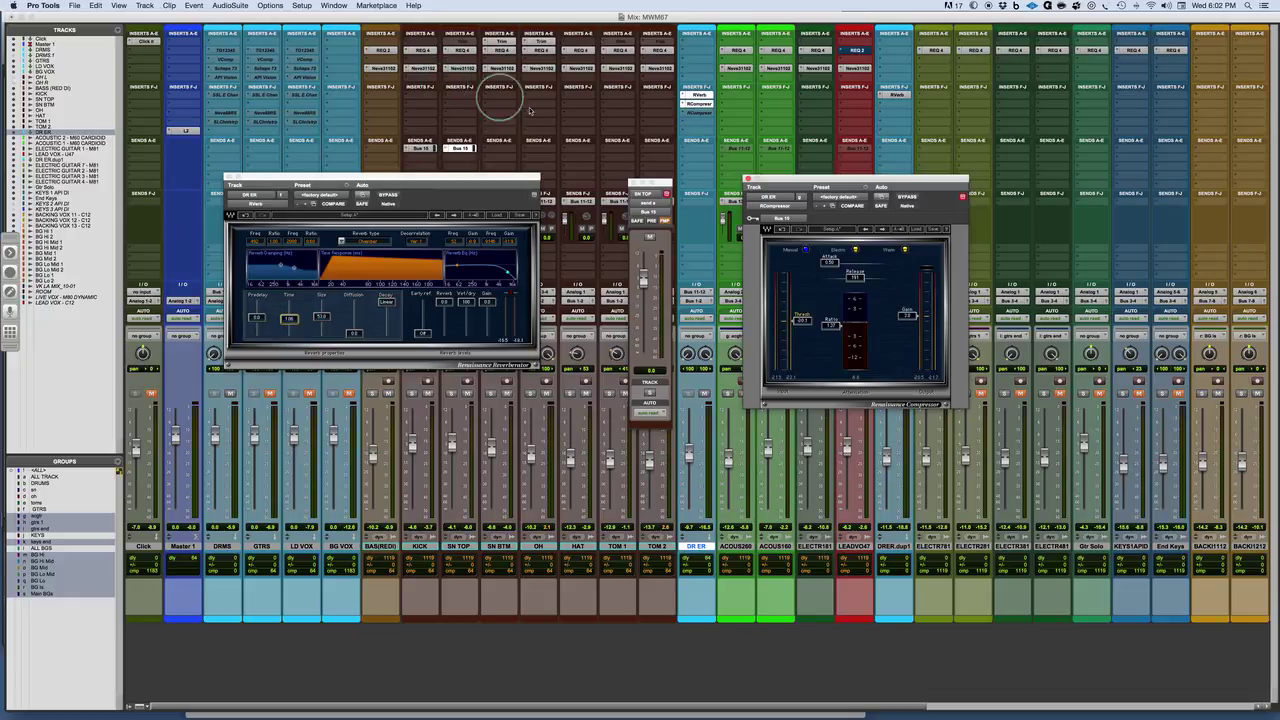
{"action": "key", "text": "space"}
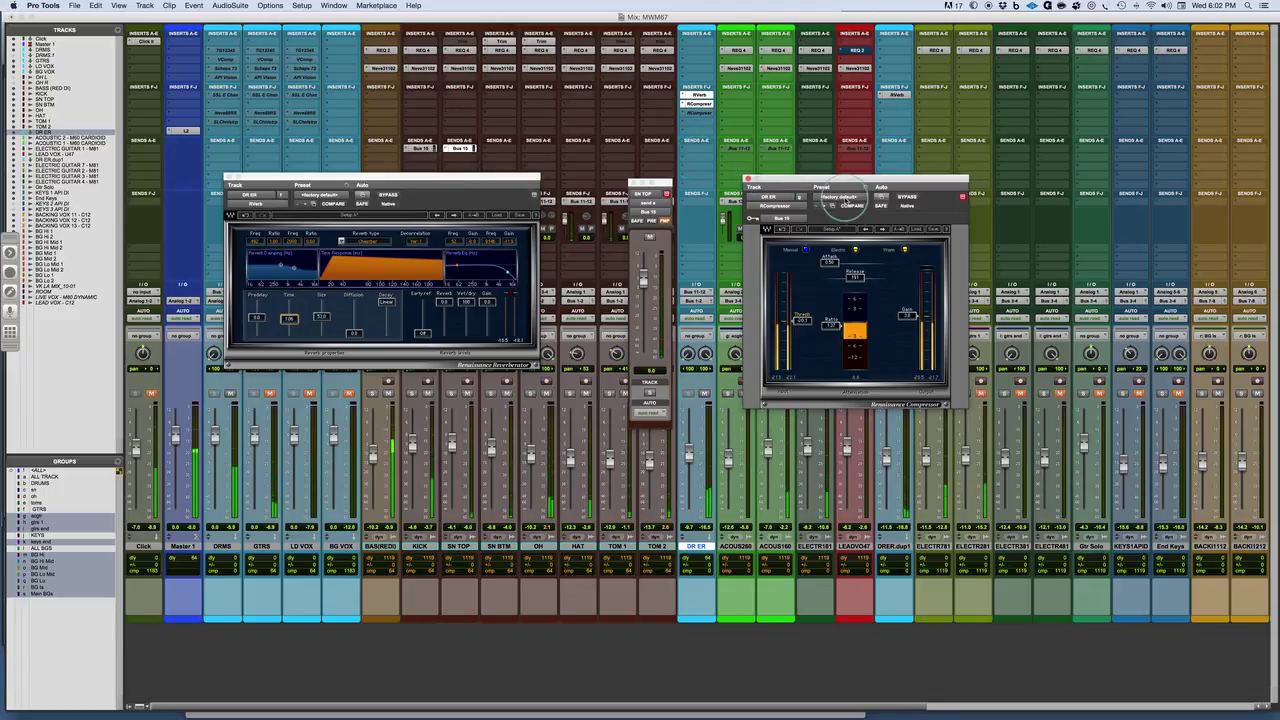
{"action": "left_click", "coordinate": [906, 197]}
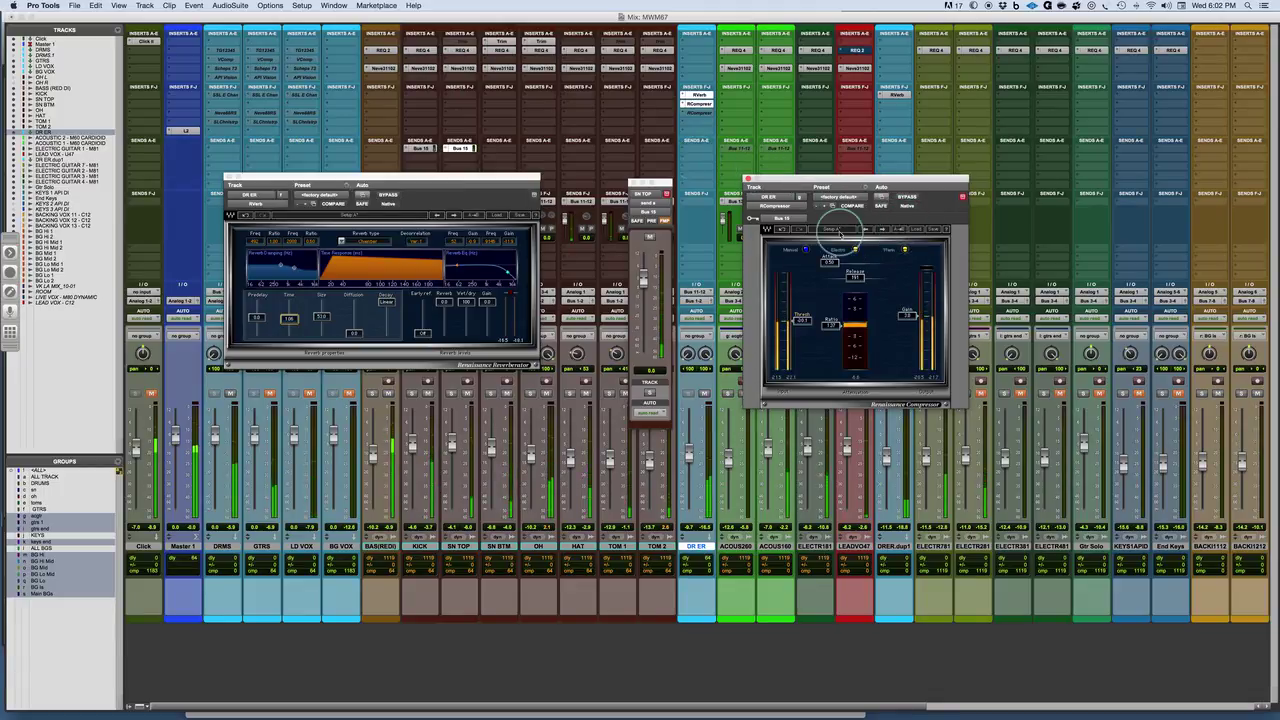
In the DR ER compressor's setup B, set a ratio of about 0.71, bring the output gain to 0 and fine-tune the threshold
{"action": "left_click_drag", "start_coordinate": [840, 325], "coordinate": [836, 266]}
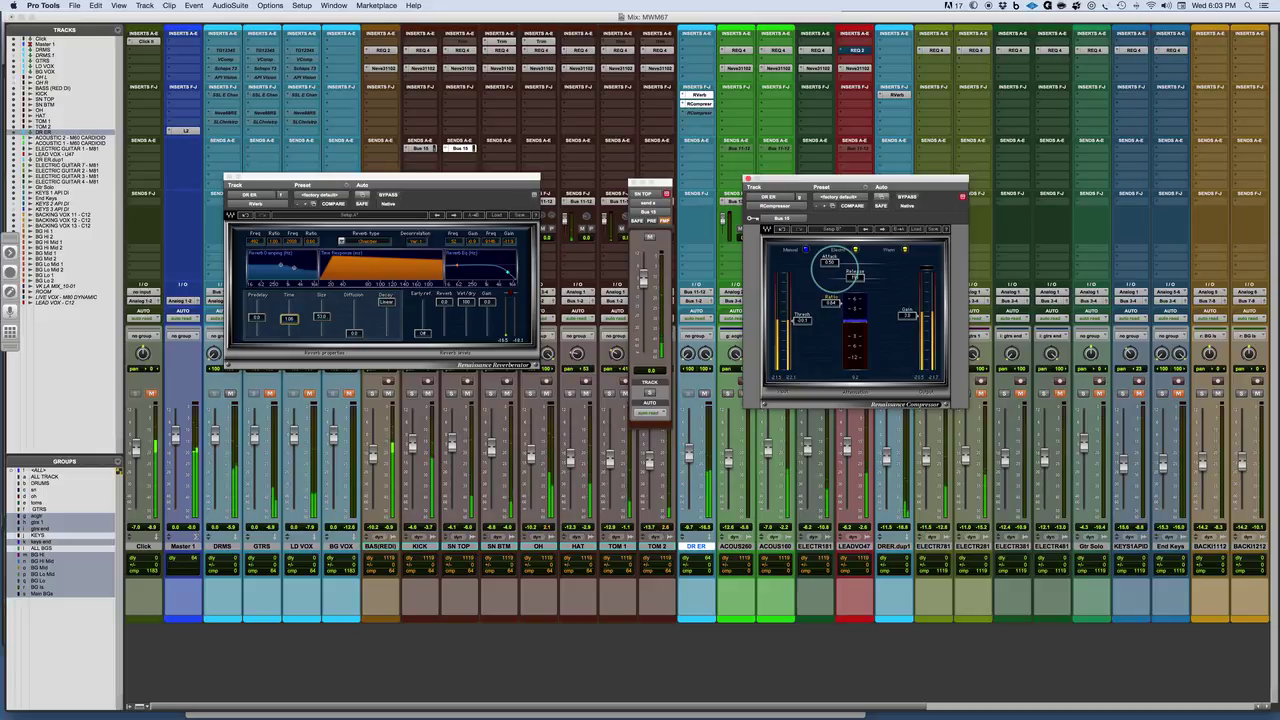
{"action": "mouse_move", "coordinate": [908, 320]}
{"action": "left_mouse_down"}
{"action": "mouse_move", "coordinate": [908, 347]}
{"action": "mouse_move", "coordinate": [908, 317]}
{"action": "left_mouse_up"}
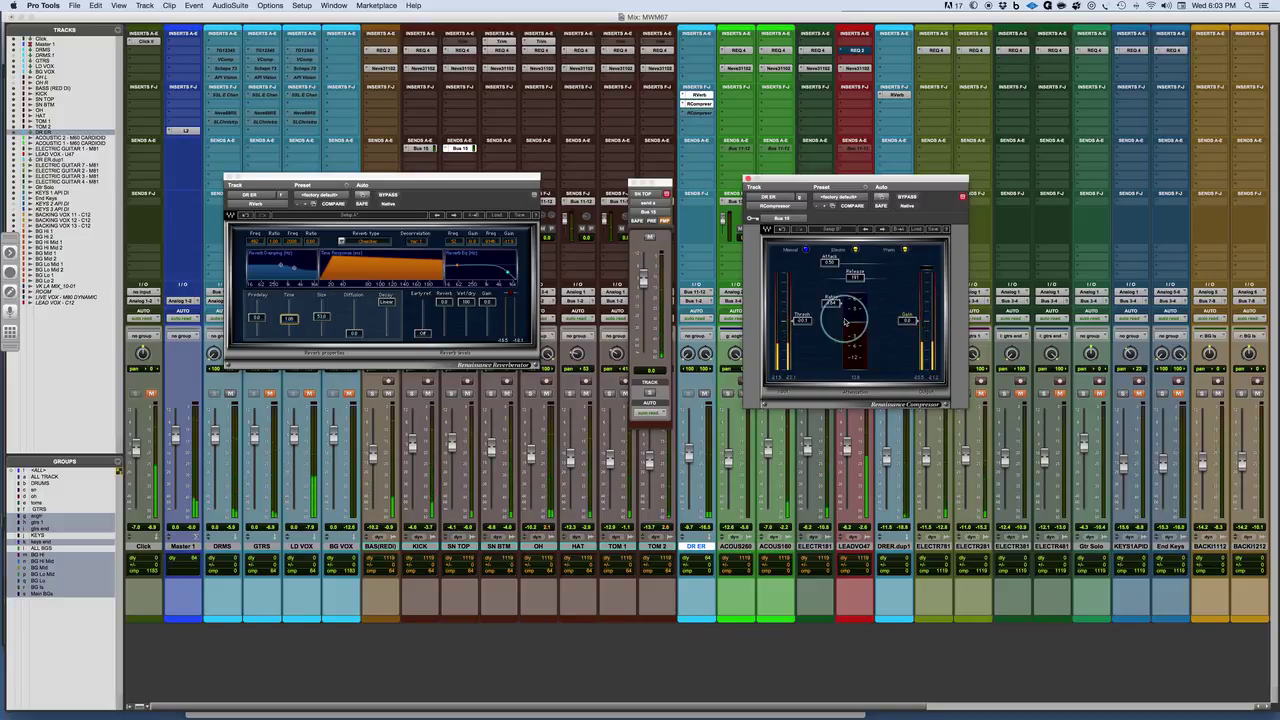
{"action": "left_click_drag", "start_coordinate": [845, 322], "coordinate": [826, 318]}
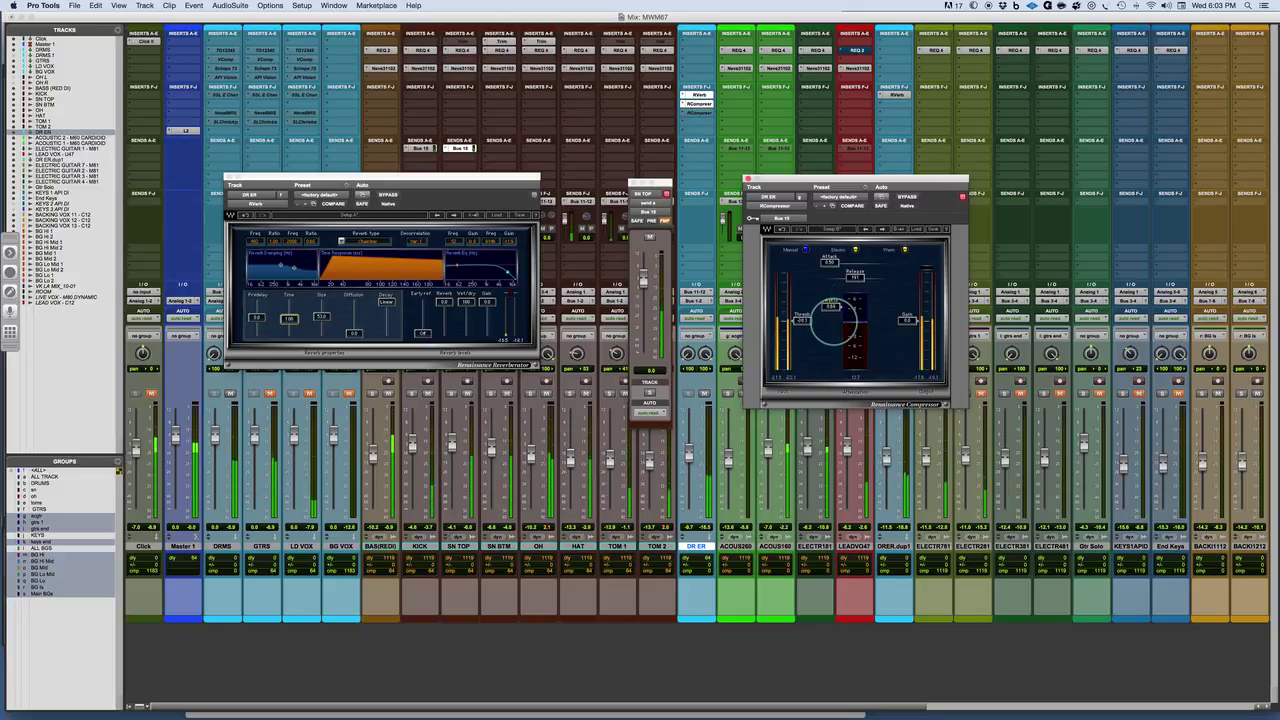
{"action": "left_click_drag", "start_coordinate": [805, 319], "coordinate": [830, 306]}
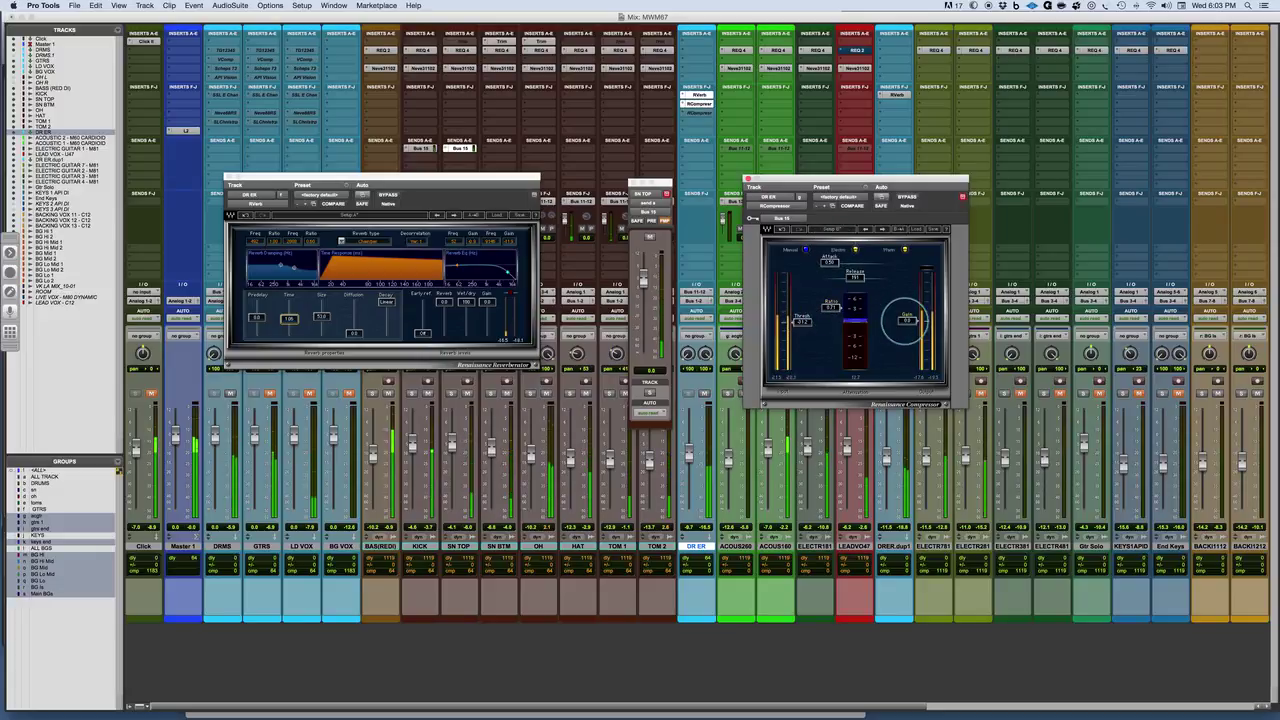
Set the release time of the DR ER compressor's setup B to 300
{"action": "double_click", "coordinate": [855, 277]}
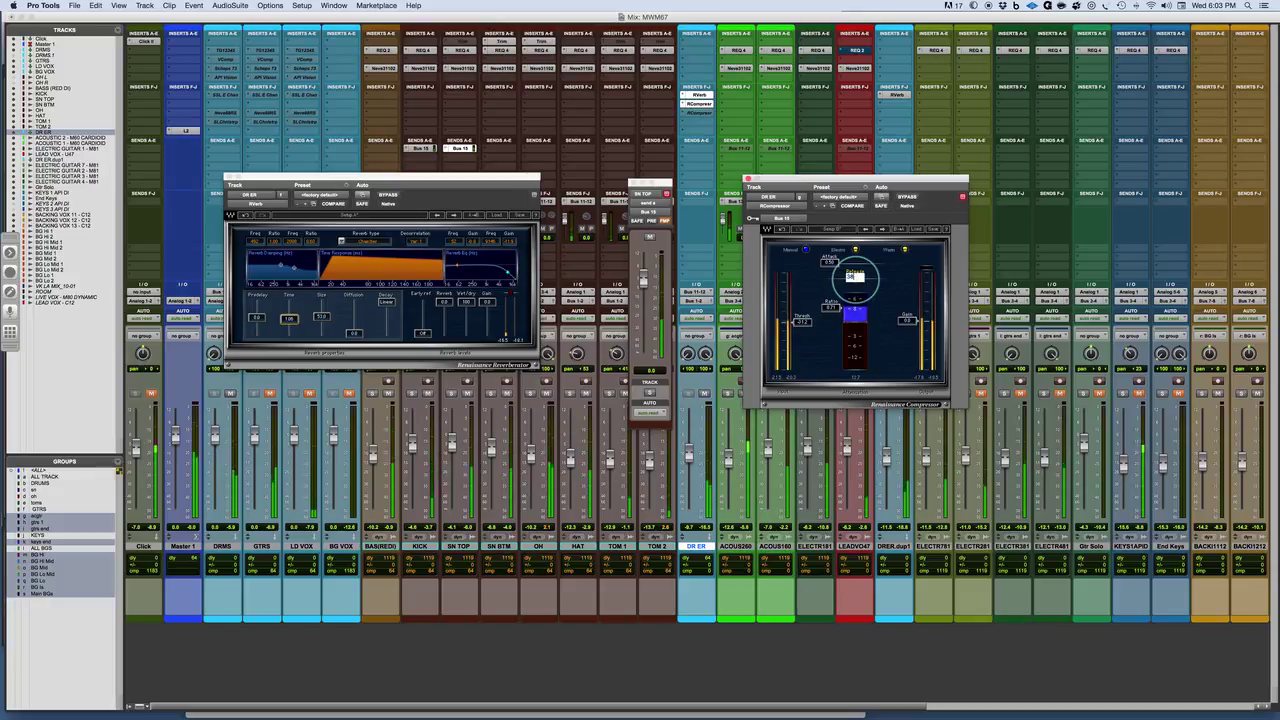
{"action": "type", "text": "300"}
{"action": "key", "text": "Return"}
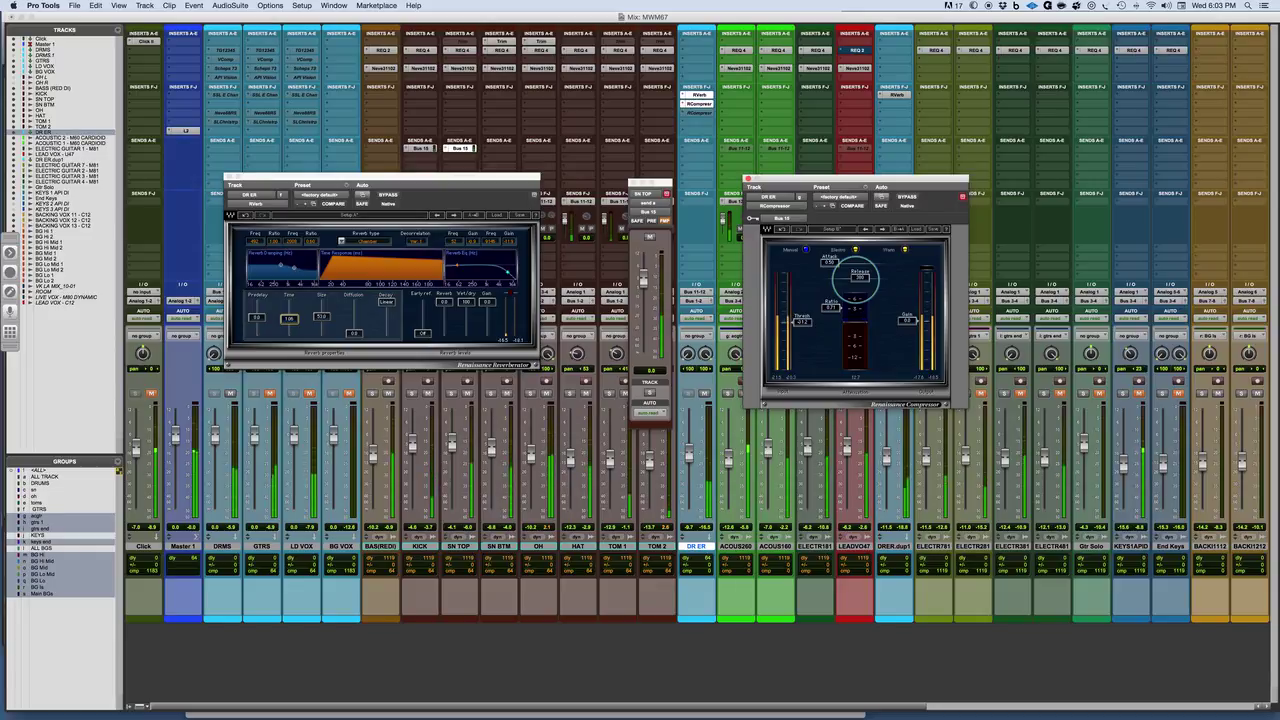
Move the reverb window clear of the channel sends, open the KICK send to Bus 15 and raise its level to about +5.8 dB
{"action": "left_click_drag", "start_coordinate": [403, 177], "coordinate": [413, 281]}
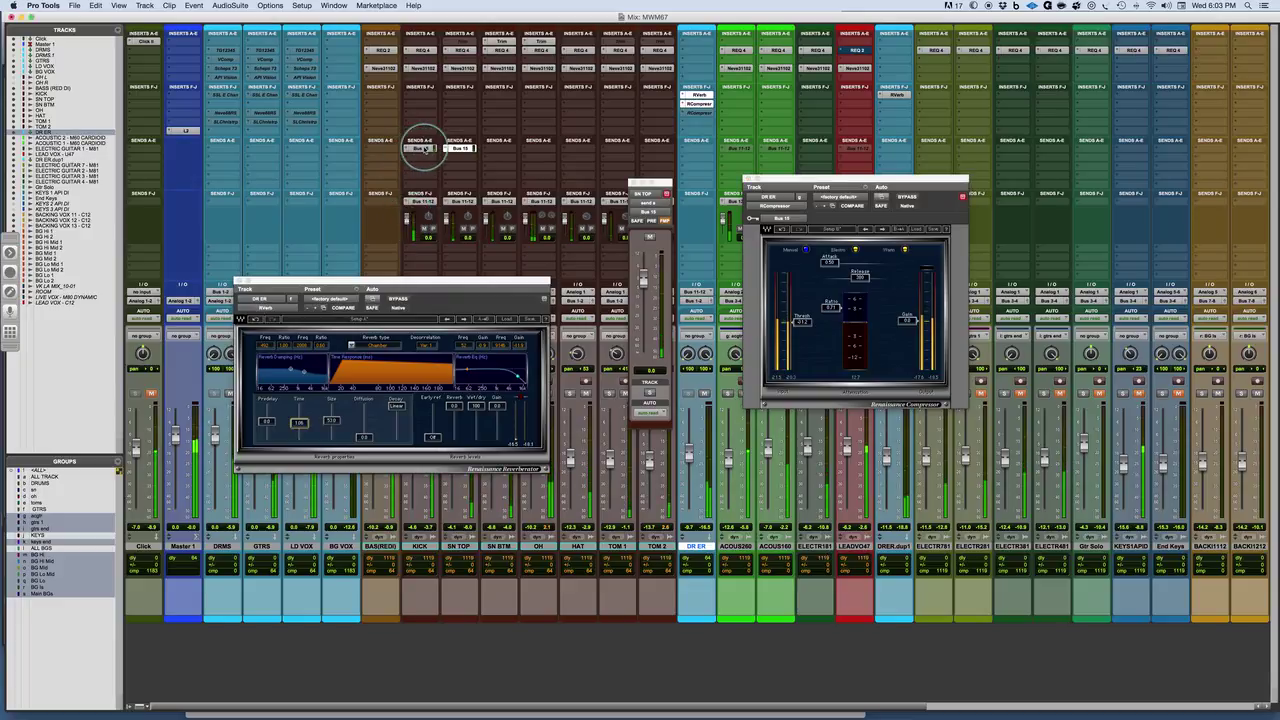
{"action": "left_click", "coordinate": [424, 148]}
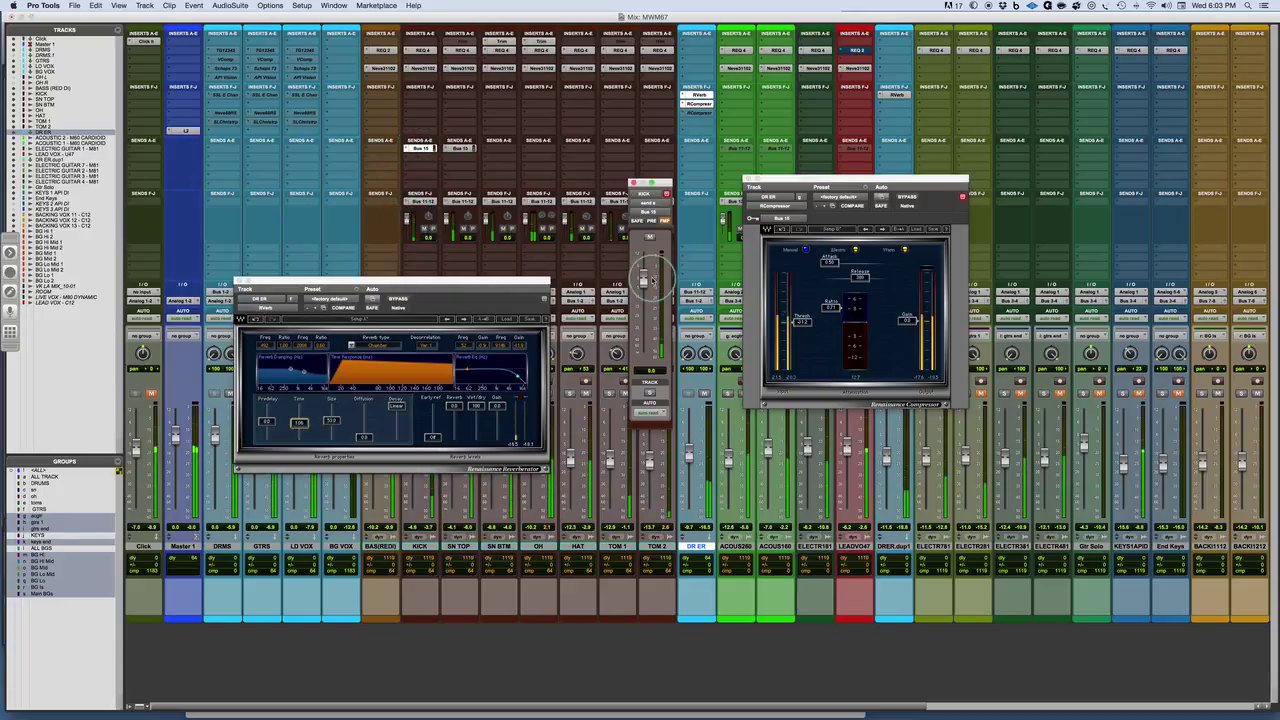
{"action": "left_click_drag", "start_coordinate": [645, 279], "coordinate": [644, 272]}
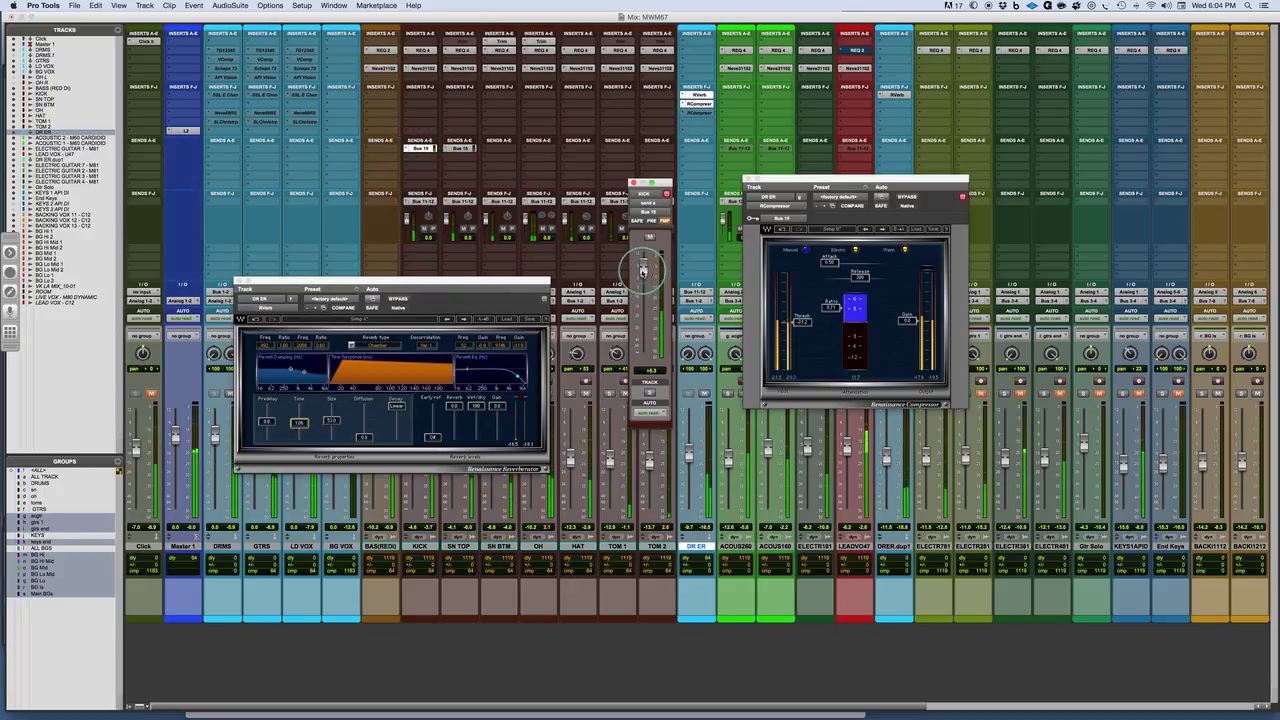
{"action": "left_click_drag", "start_coordinate": [643, 270], "coordinate": [642, 274]}
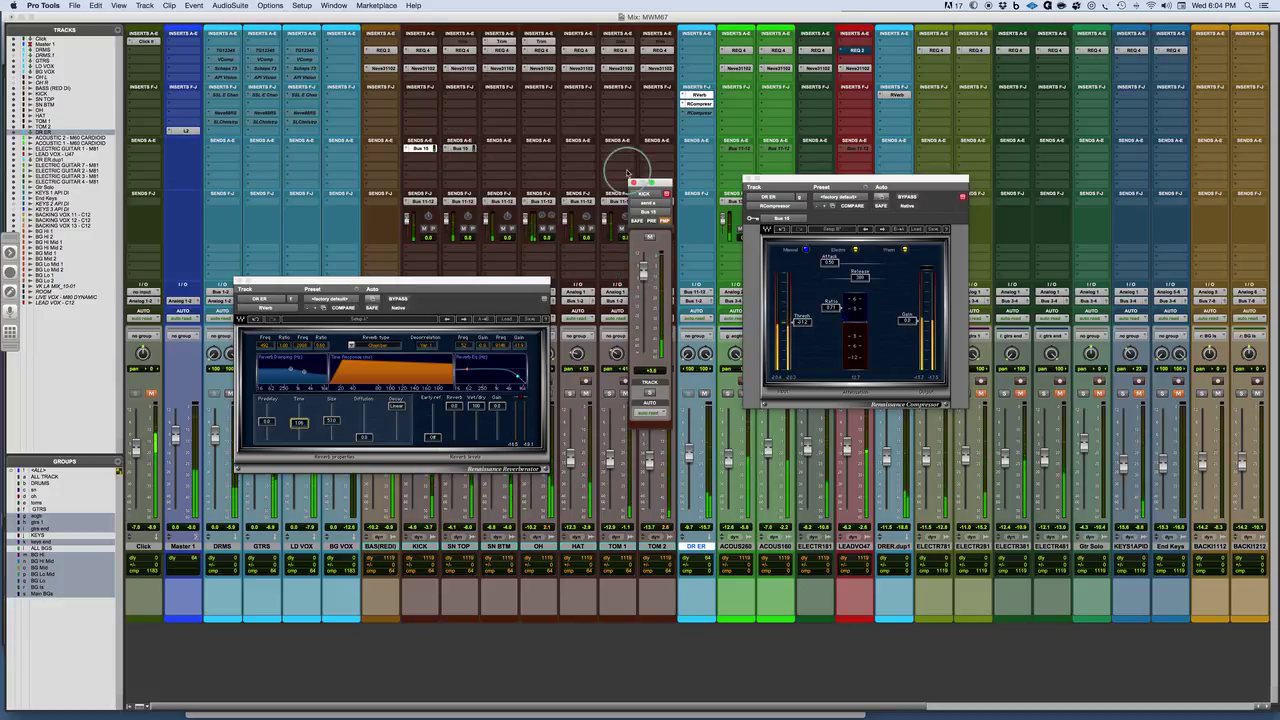
Move the KICK send window over the group channels and place the reverb window beside the compressor
{"action": "left_click_drag", "start_coordinate": [651, 185], "coordinate": [230, 84]}
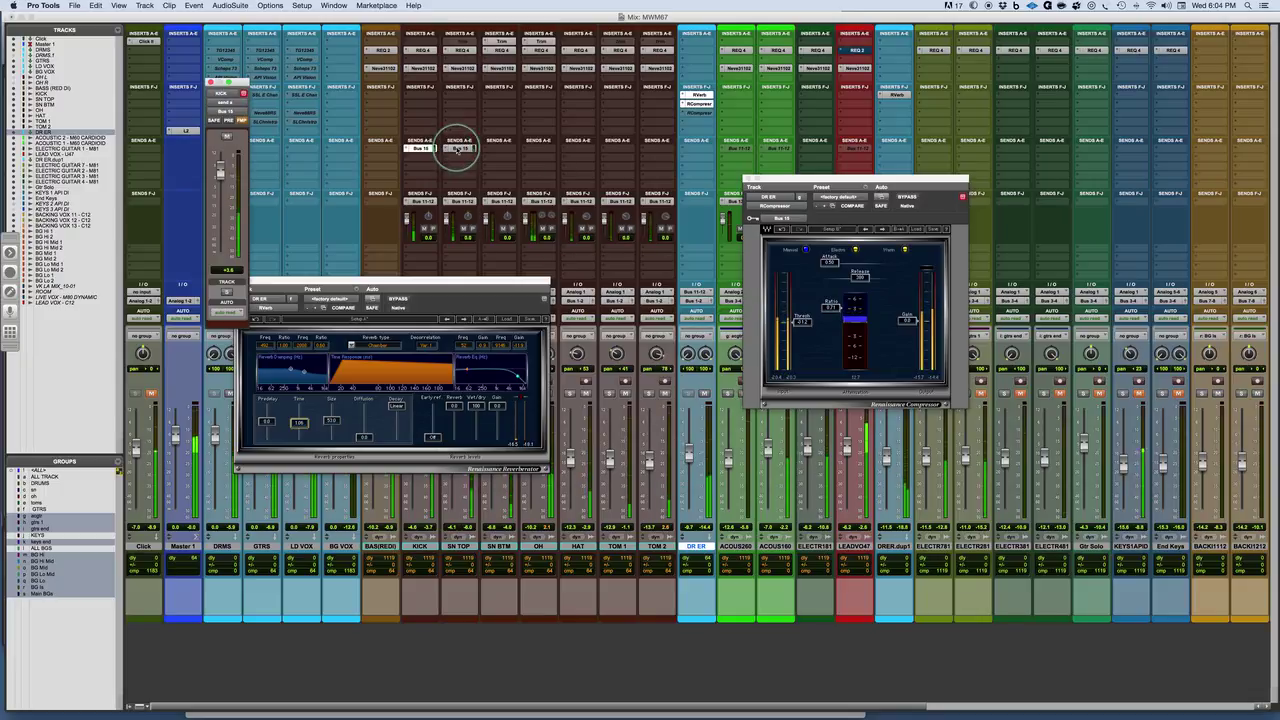
{"action": "left_click_drag", "start_coordinate": [458, 148], "coordinate": [618, 148]}
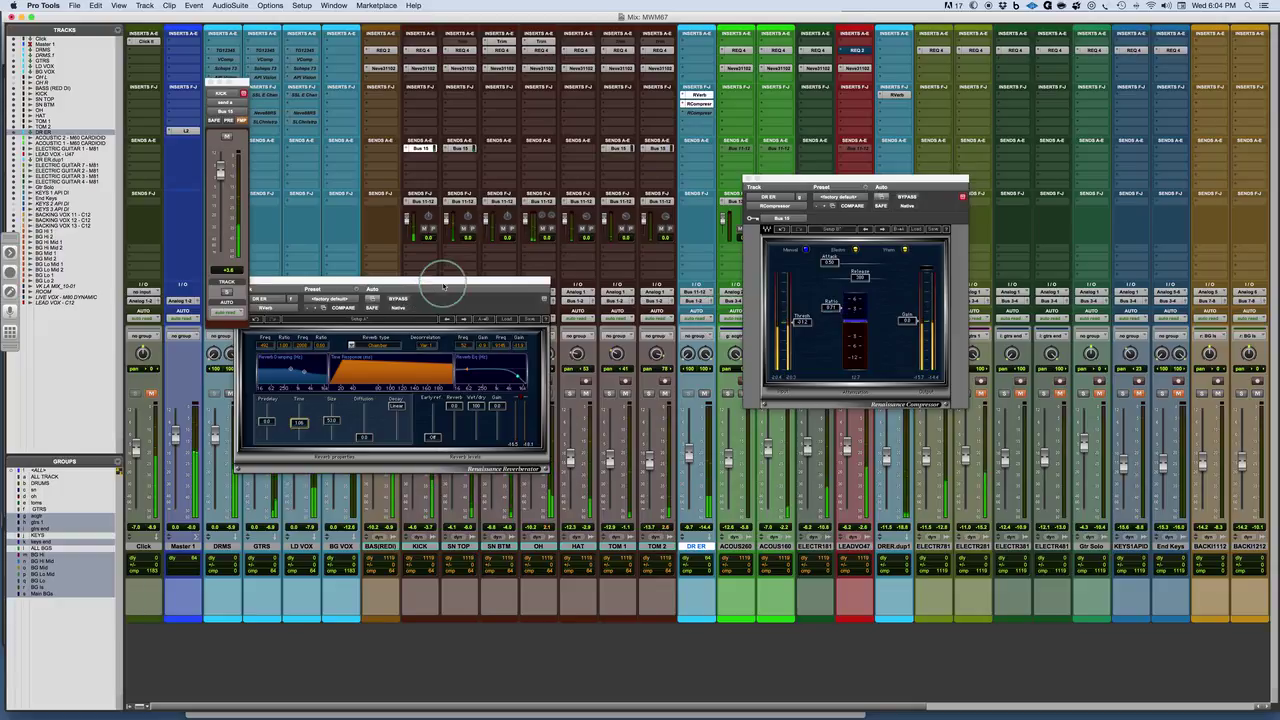
{"action": "left_click_drag", "start_coordinate": [462, 286], "coordinate": [560, 270]}
Examine the gain change of setup B during playback, and switch the DR ER compressor back to setup A
{"action": "left_click", "coordinate": [848, 316]}
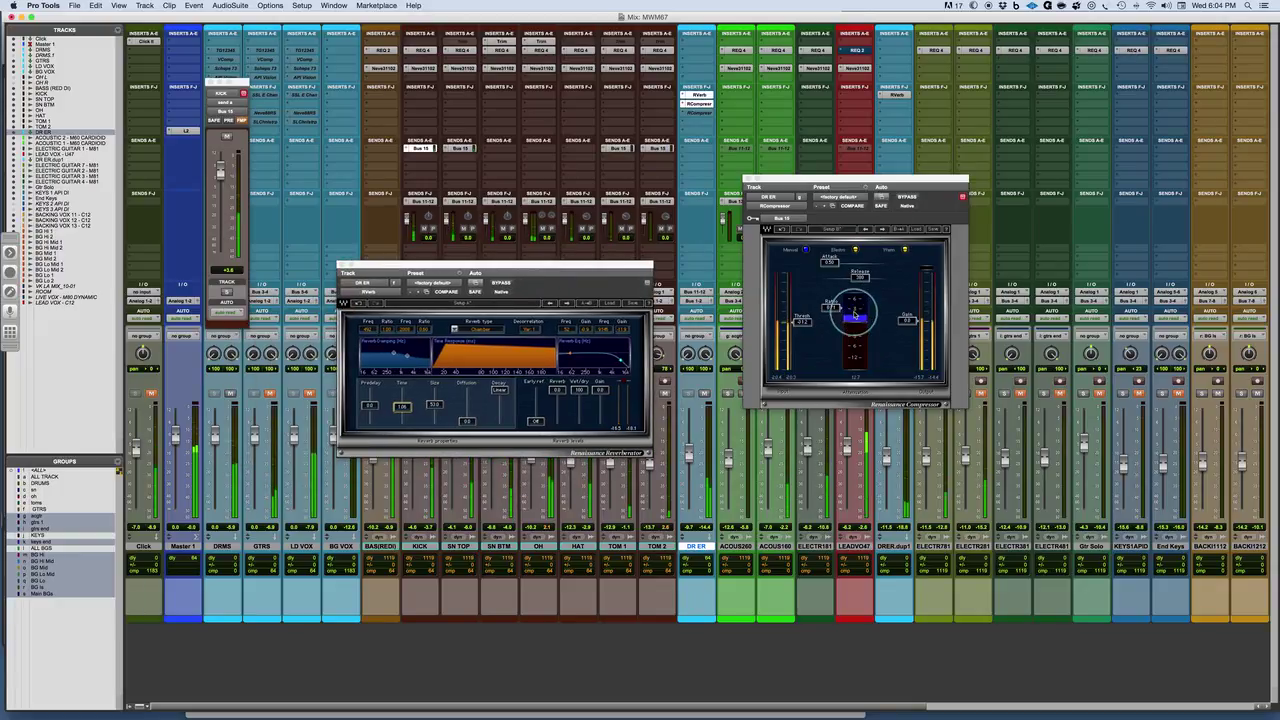
{"action": "left_click_drag", "start_coordinate": [855, 318], "coordinate": [849, 308]}
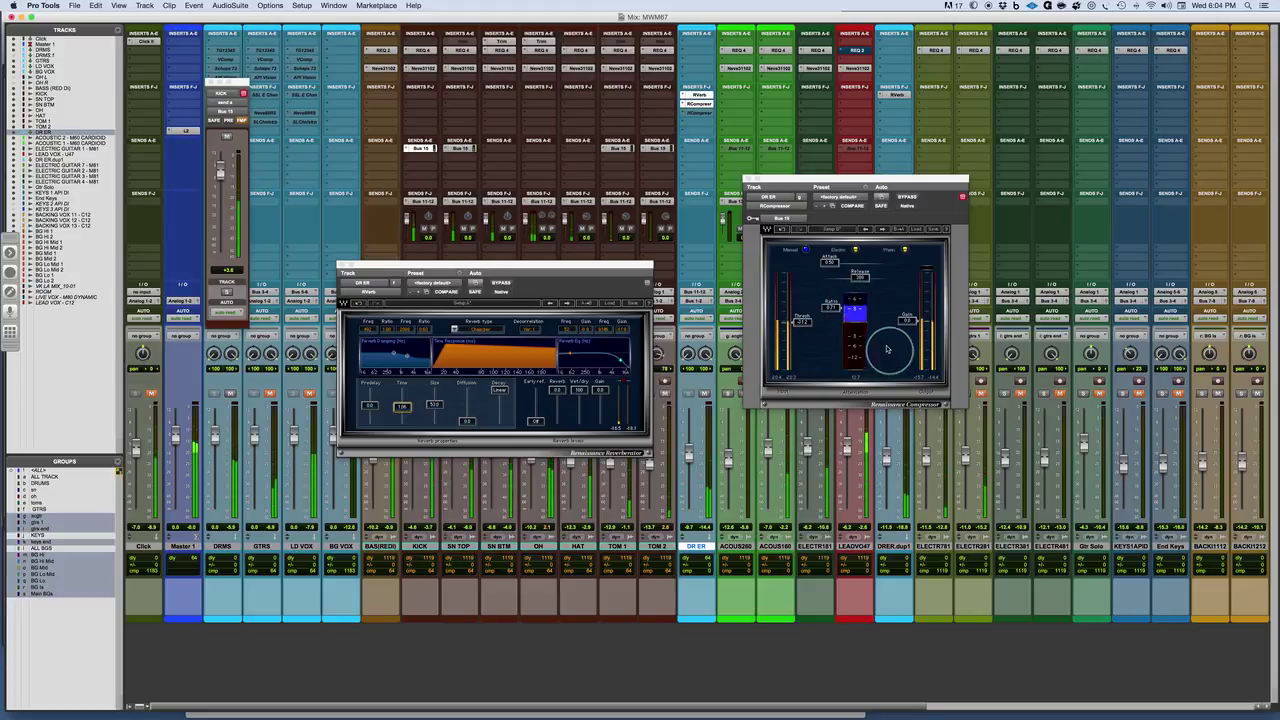
{"action": "left_click", "coordinate": [834, 229]}
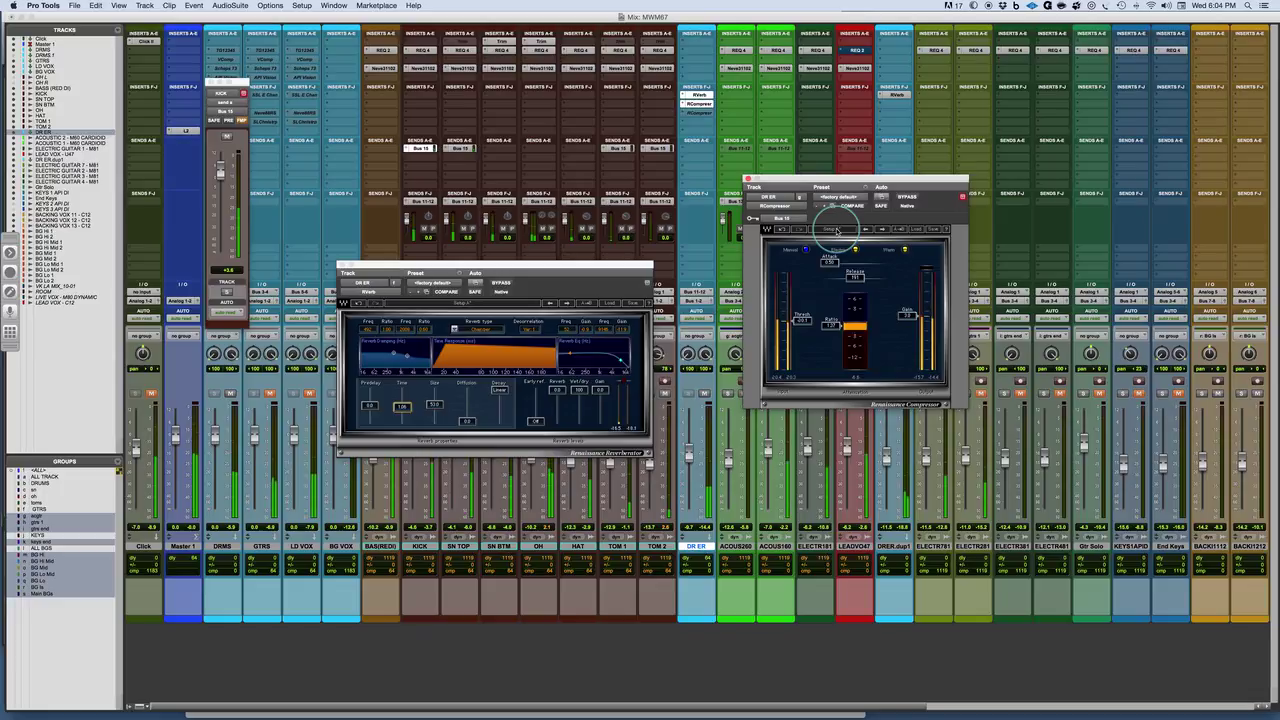
{"action": "left_click", "coordinate": [836, 229]}
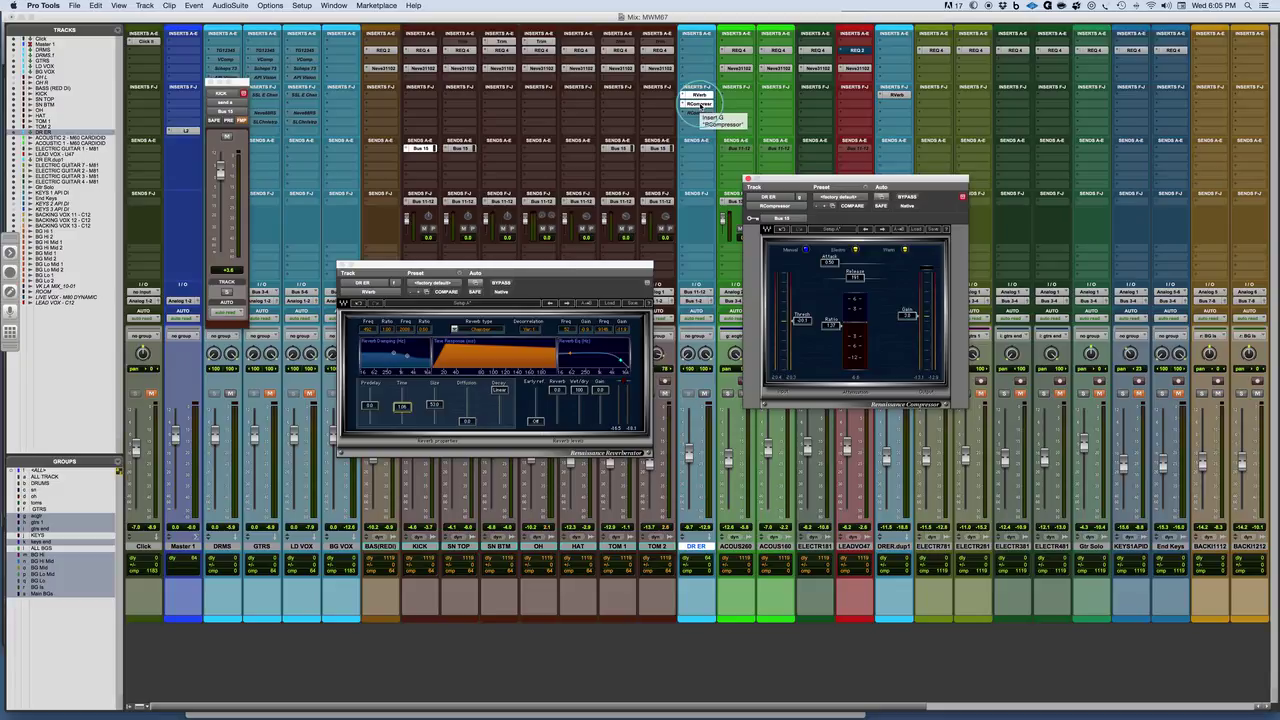
Deactivate the sidechained compressor on DR ER, activate and open the second RCompressor insert, and move its window slightly
{"action": "left_click", "coordinate": [700, 105], "text": "ctrl+super"}
{"action": "left_click", "coordinate": [698, 114], "text": "ctrl+super"}
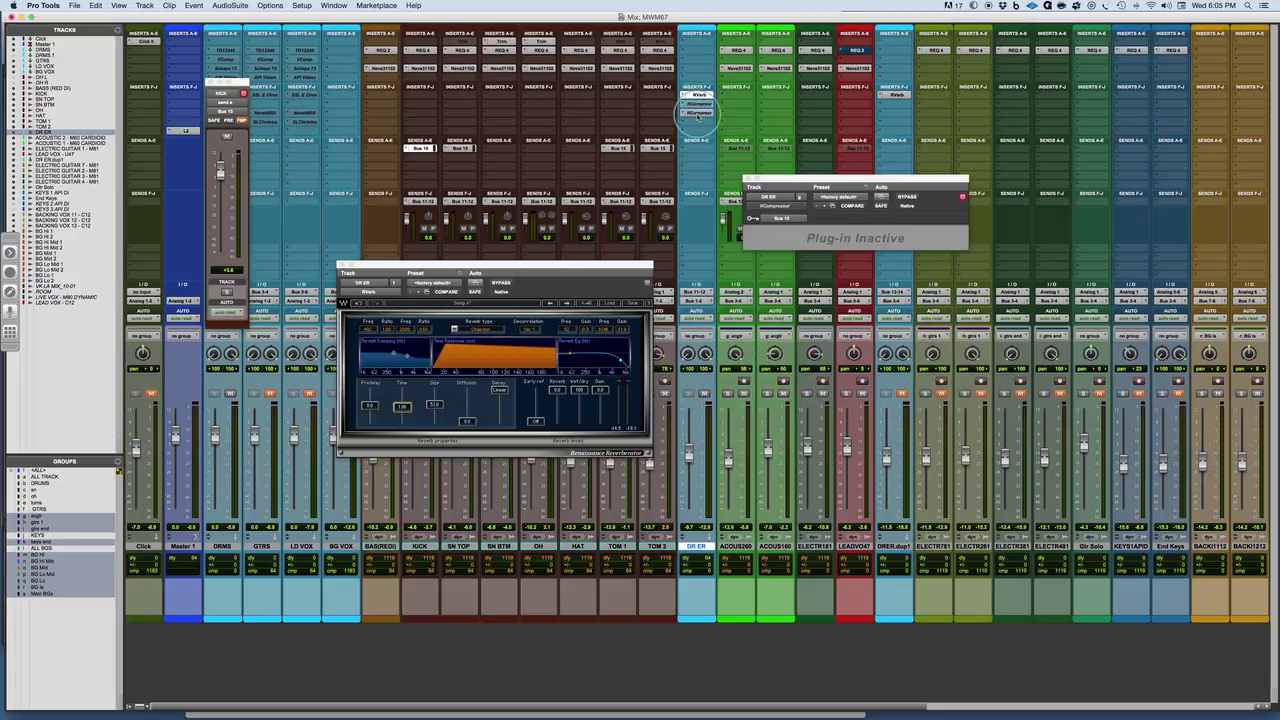
{"action": "left_click", "coordinate": [698, 115]}
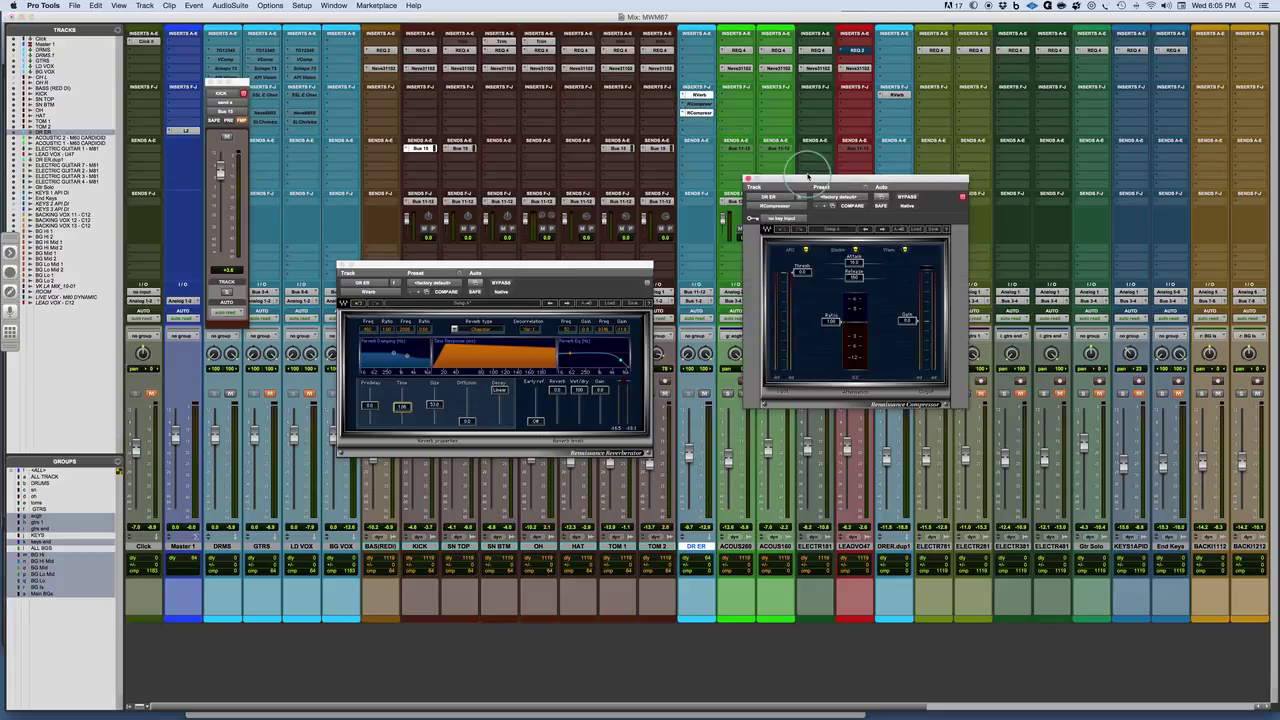
{"action": "left_click_drag", "start_coordinate": [808, 182], "coordinate": [778, 170]}
On the second compressor, lower the threshold, set the attack to 0.50 and release to 5.00, and switch the release mode to Manual
{"action": "left_click_drag", "start_coordinate": [772, 260], "coordinate": [769, 351]}
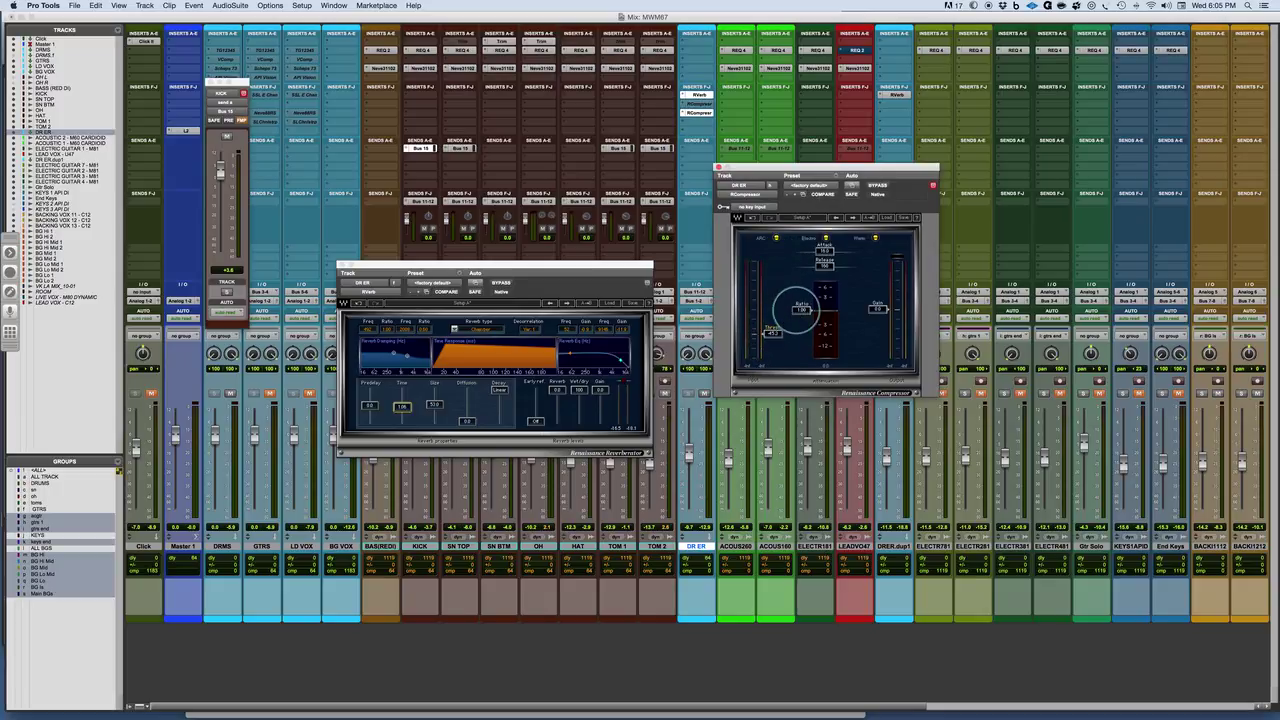
{"action": "left_click_drag", "start_coordinate": [797, 310], "coordinate": [796, 316]}
{"action": "left_click_drag", "start_coordinate": [822, 252], "coordinate": [725, 271]}
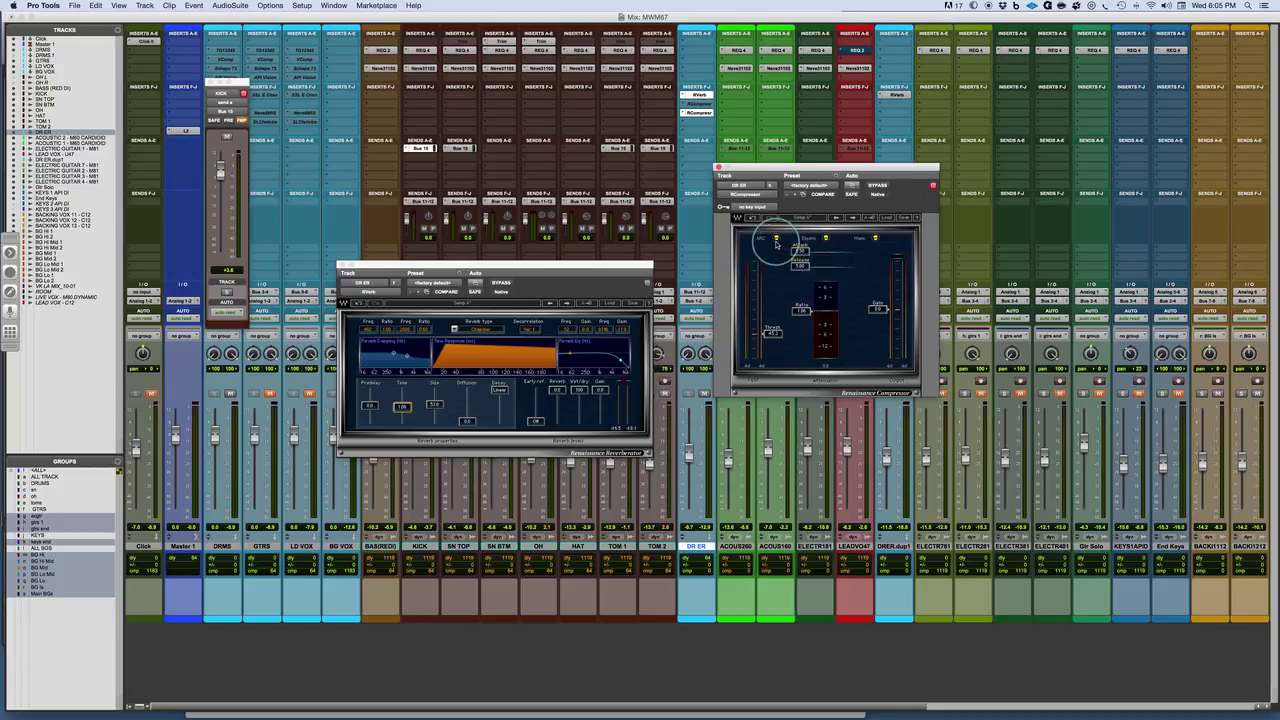
{"action": "left_click", "coordinate": [777, 240]}
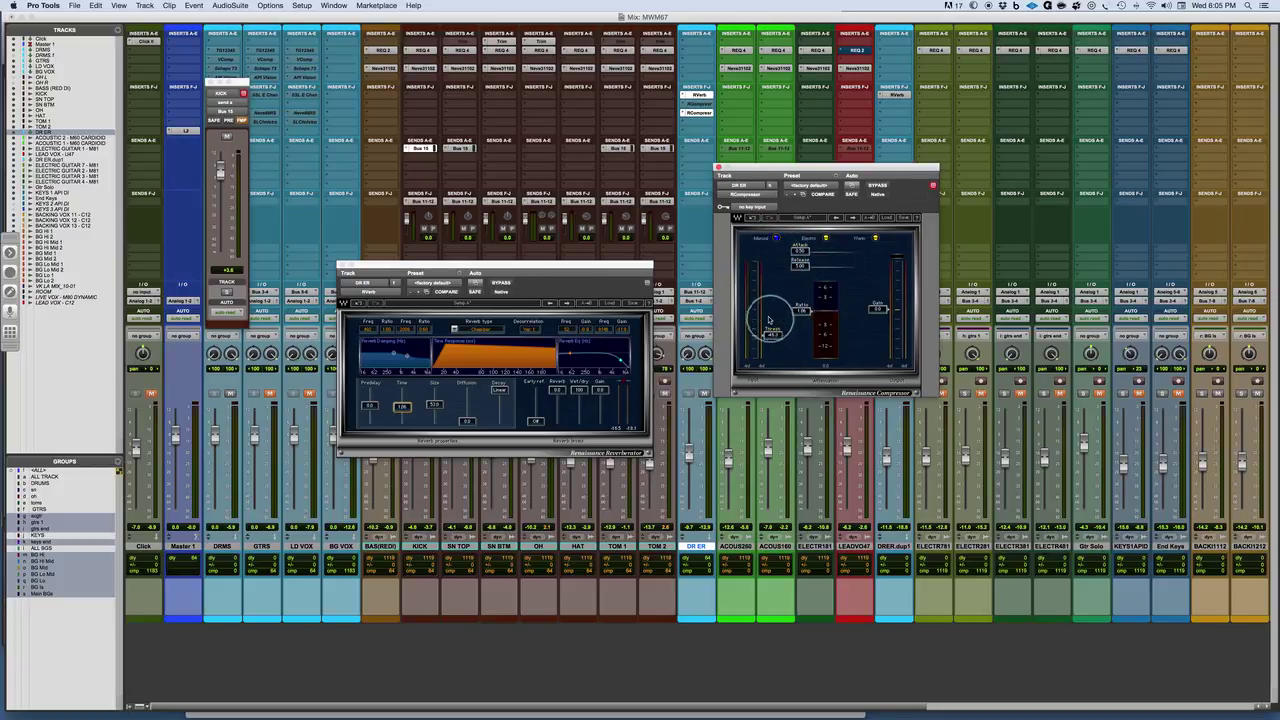
During playback, lower the second compressor's threshold further, adjust its ratio and raise its output gain
{"action": "left_click_drag", "start_coordinate": [775, 334], "coordinate": [805, 316]}
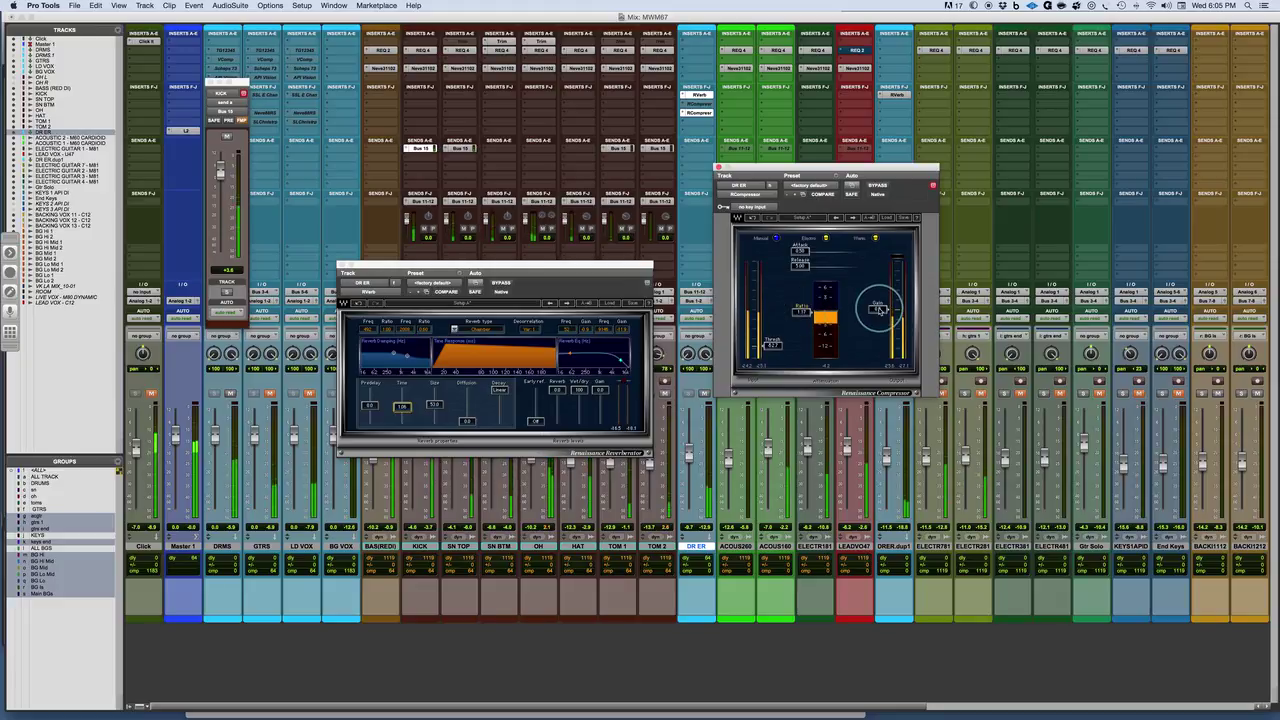
{"action": "left_click_drag", "start_coordinate": [878, 310], "coordinate": [880, 286]}
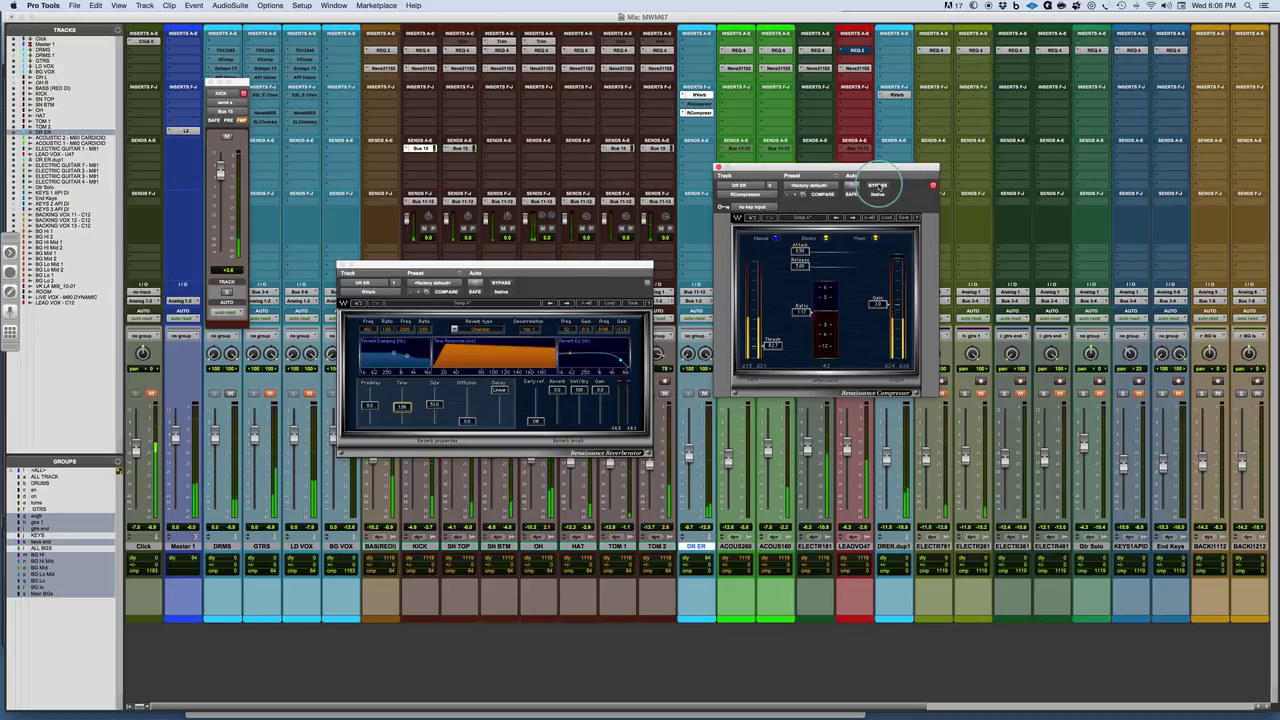
Toggle bypass on the second DR ER compressor during playback to compare the reverb with and without it, and fine-tune the ratio
{"action": "left_click", "coordinate": [877, 186]}
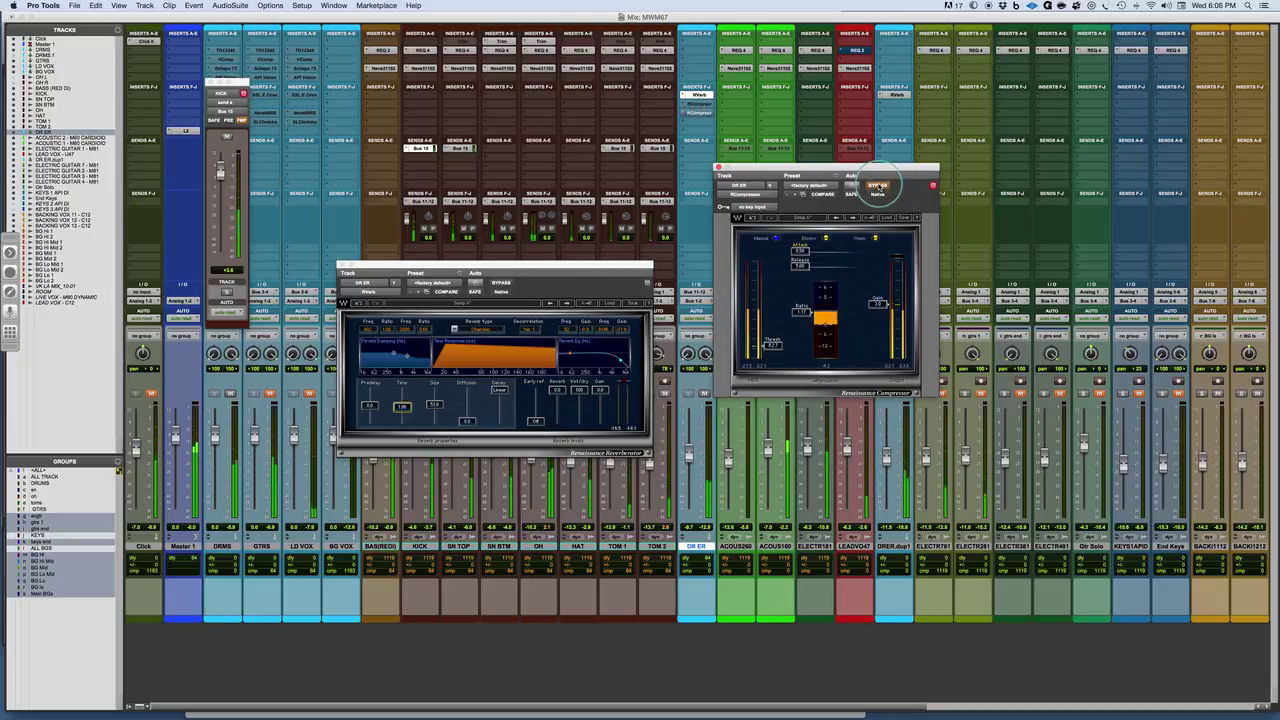
{"action": "left_click", "coordinate": [877, 185]}
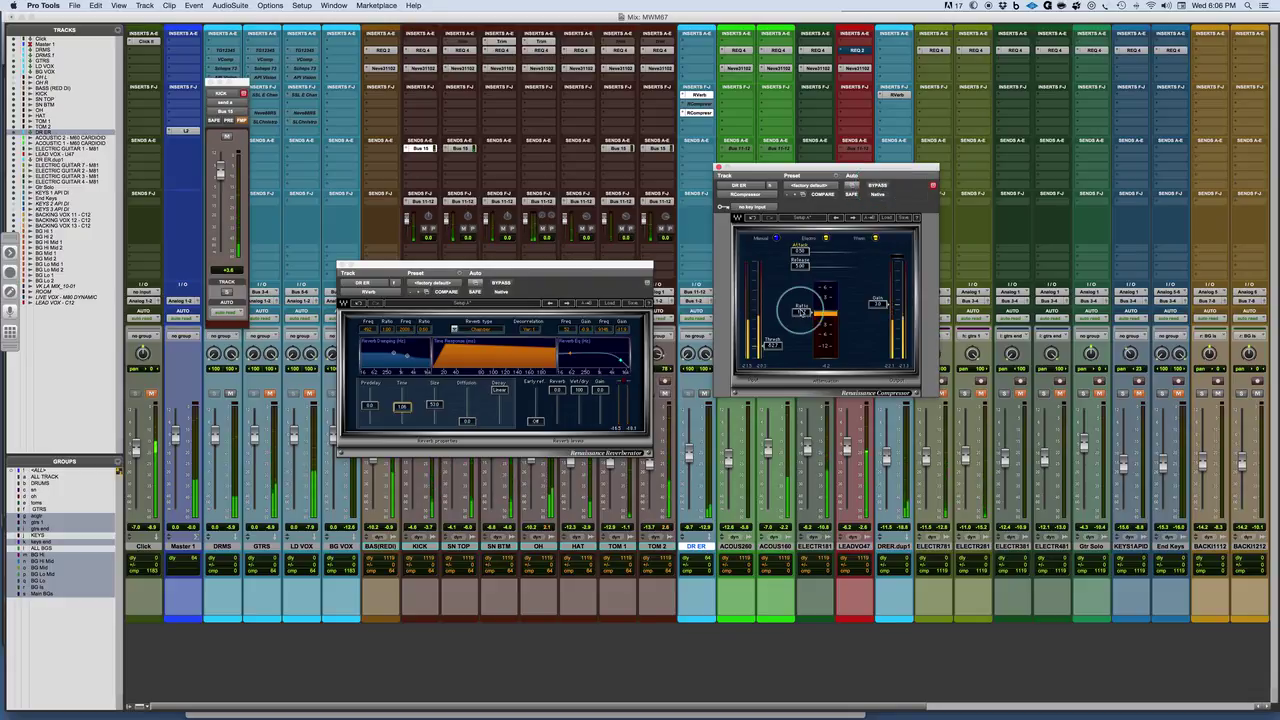
{"action": "left_click_drag", "start_coordinate": [801, 311], "coordinate": [801, 307]}
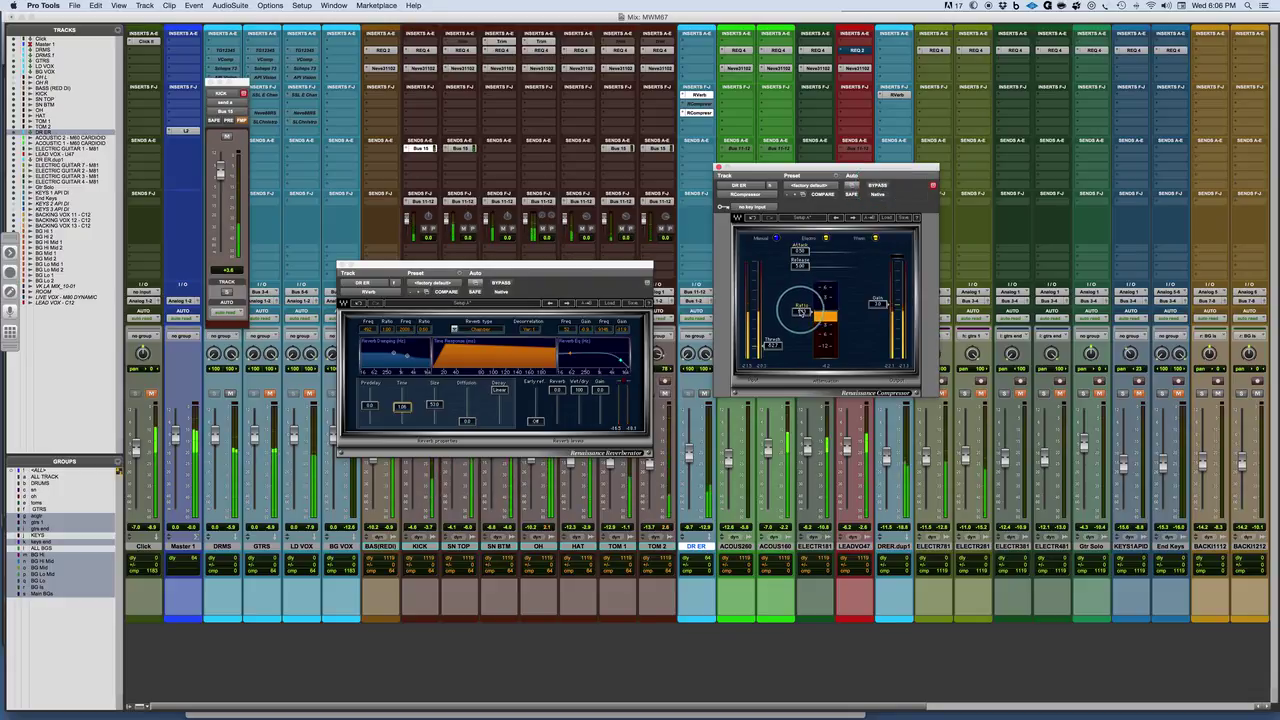
{"action": "left_click", "coordinate": [876, 186]}
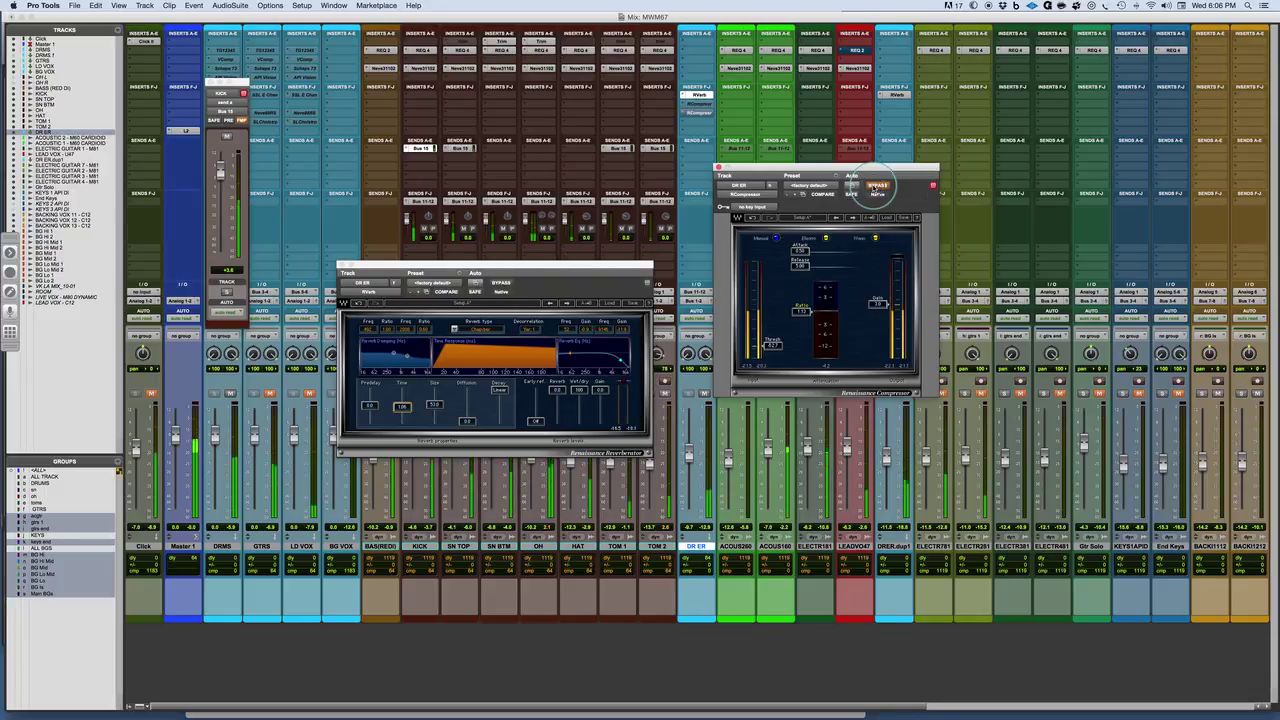
{"action": "left_click", "coordinate": [876, 186]}
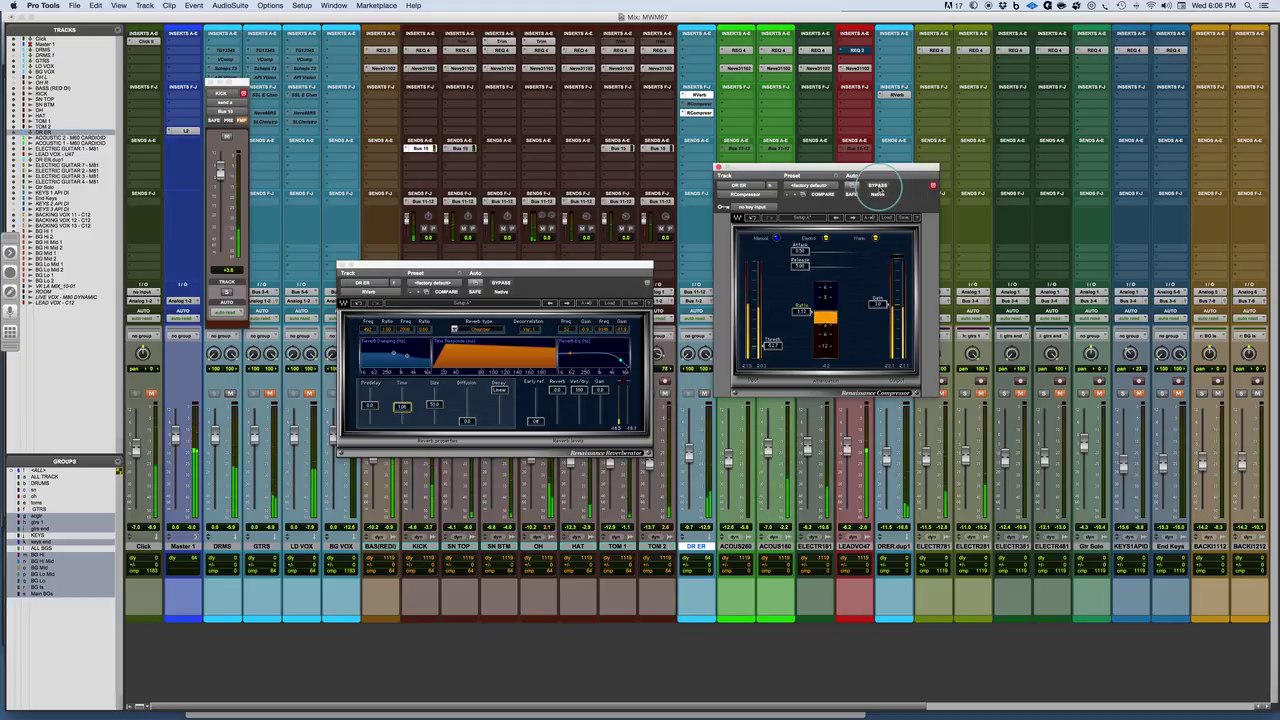
{"action": "left_click", "coordinate": [877, 186]}
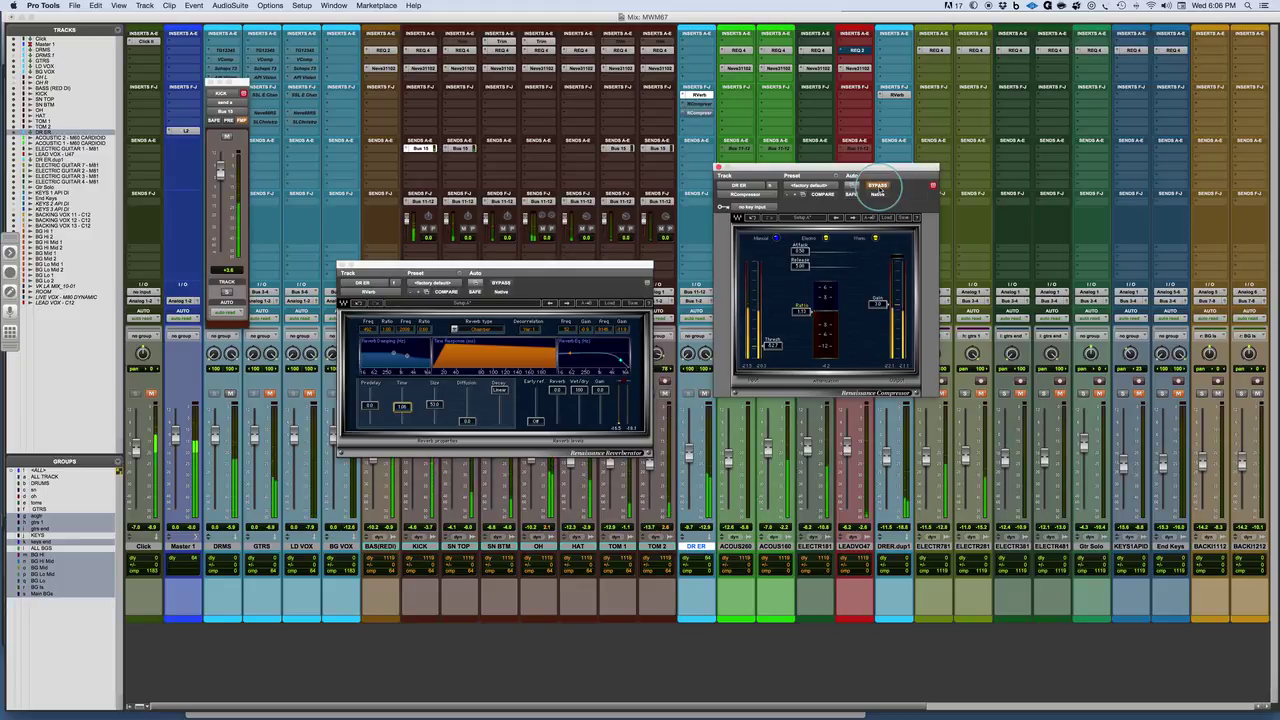
{"action": "left_click", "coordinate": [877, 186]}
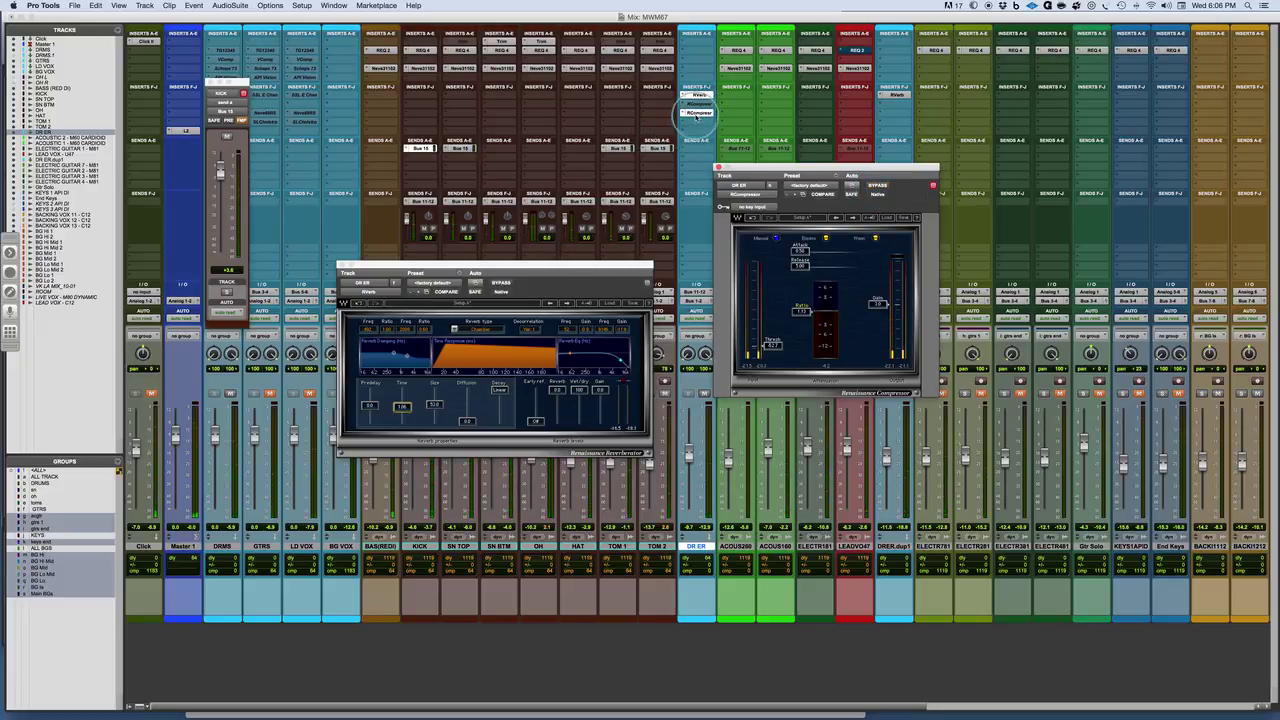
Deactivate the second RCompressor on DR ER and add the stereo MV2 dynamics plug-in in the next free insert slot
{"action": "left_click", "coordinate": [697, 112], "text": "ctrl+super"}
{"action": "left_click", "coordinate": [686, 121]}
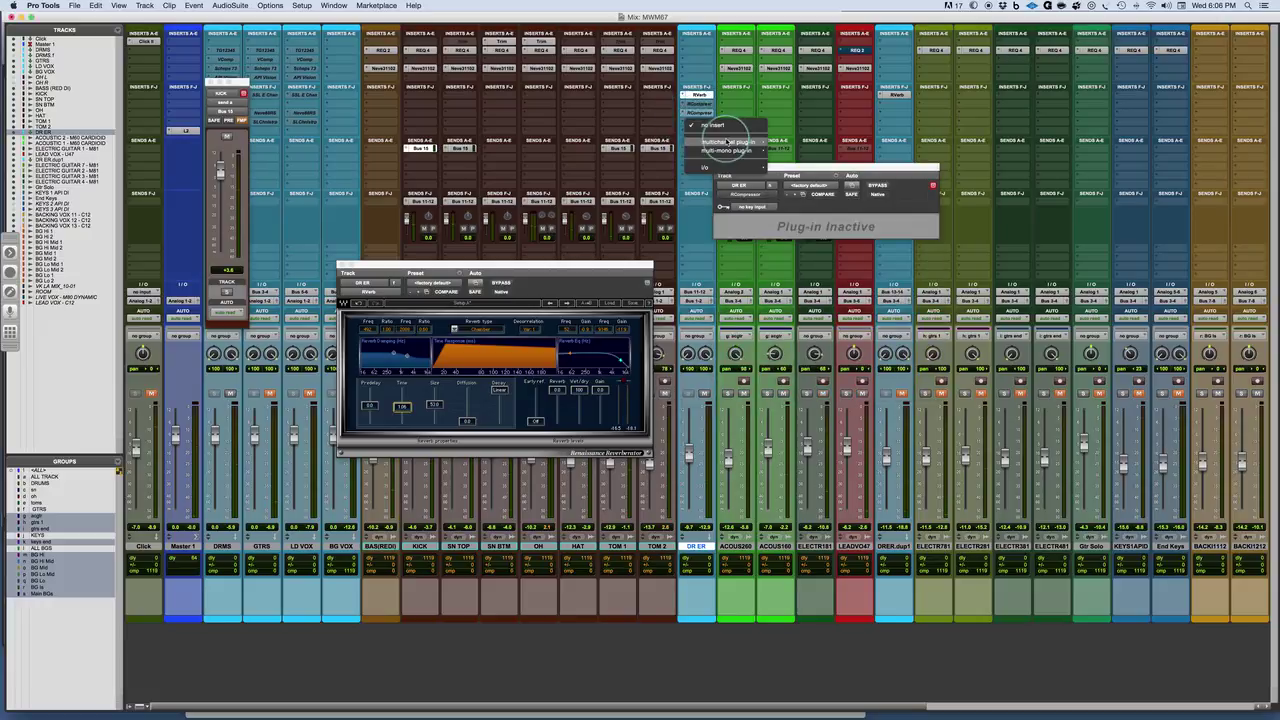
{"action": "mouse_move", "coordinate": [728, 142]}
{"action": "mouse_move", "coordinate": [818, 162]}
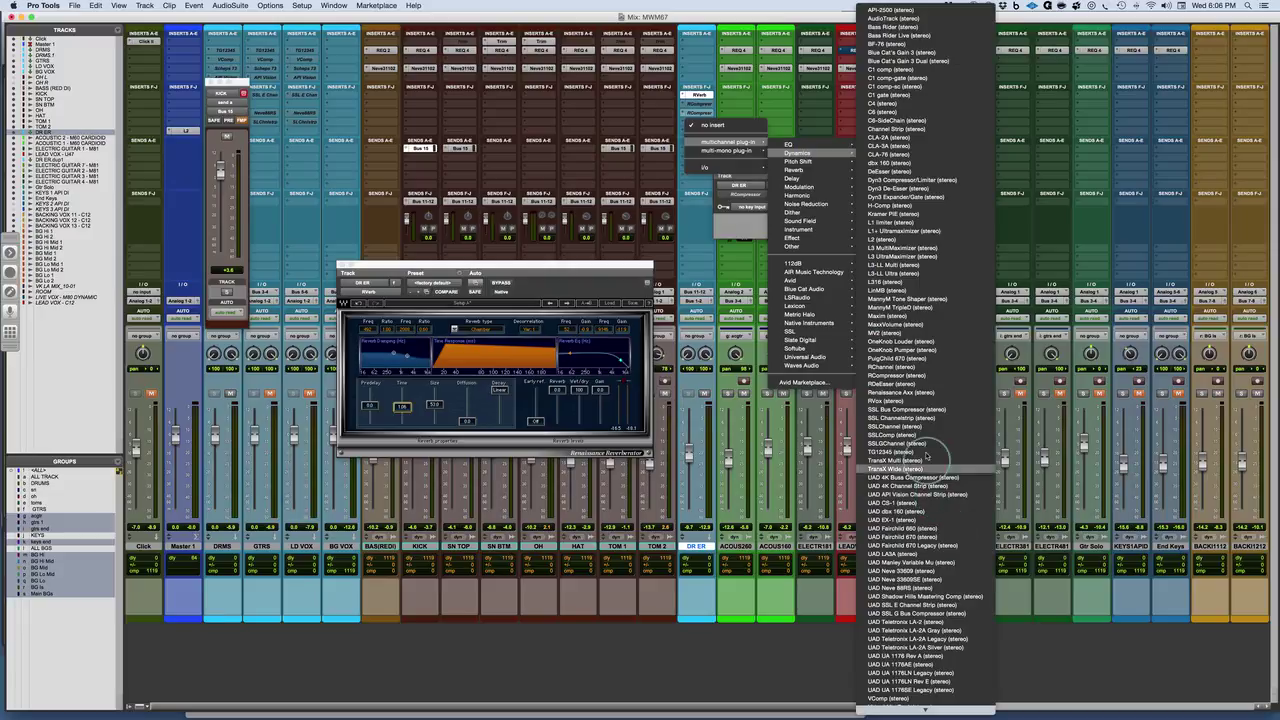
{"action": "left_click", "coordinate": [915, 333]}
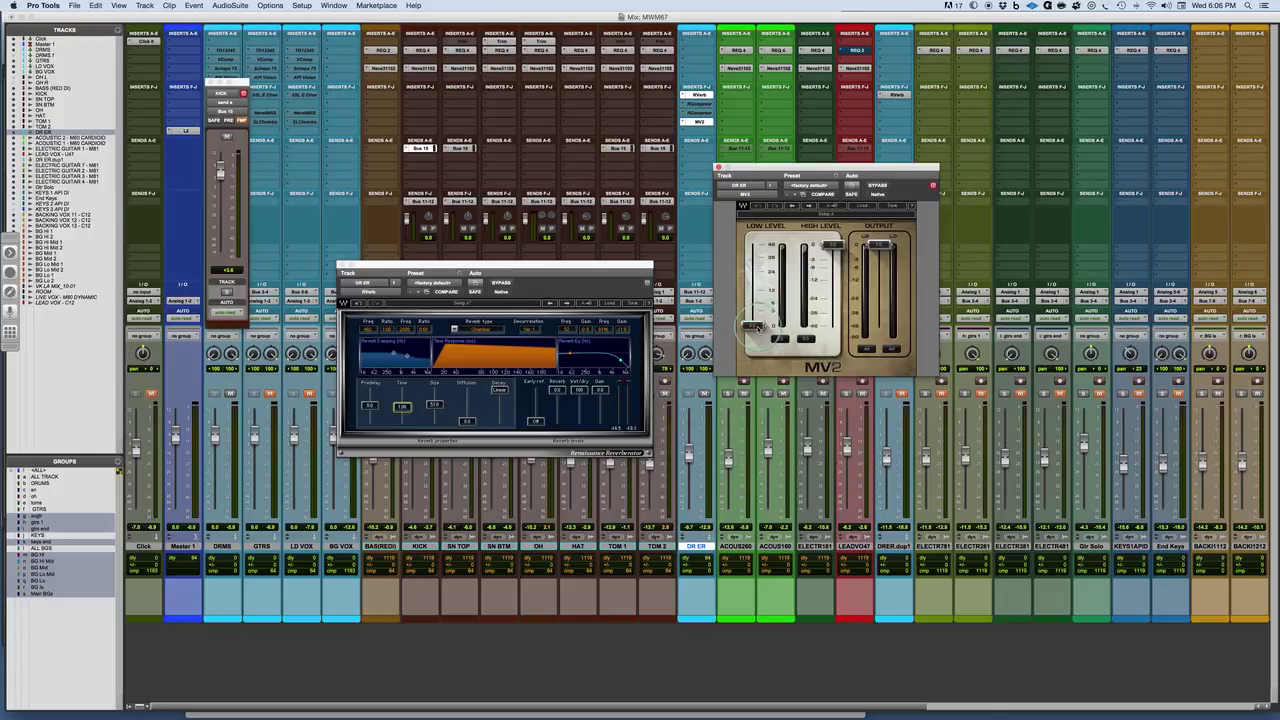
Raise MV2's low level strongly, lower its high level slightly, and reduce its output level to compensate during playback
{"action": "left_click_drag", "start_coordinate": [752, 325], "coordinate": [752, 274]}
{"action": "mouse_move", "coordinate": [832, 258]}
{"action": "left_mouse_down"}
{"action": "mouse_move", "coordinate": [840, 283]}
{"action": "mouse_move", "coordinate": [836, 264]}
{"action": "left_mouse_up"}
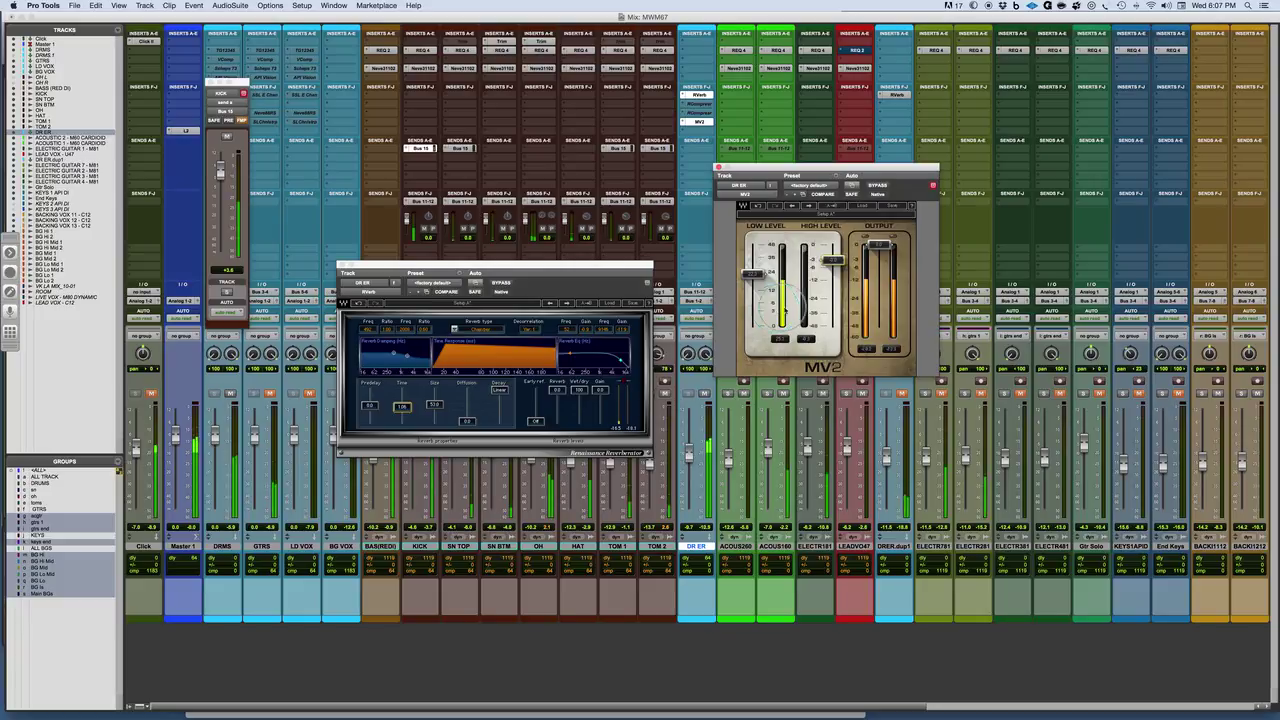
{"action": "left_click_drag", "start_coordinate": [879, 246], "coordinate": [878, 290]}
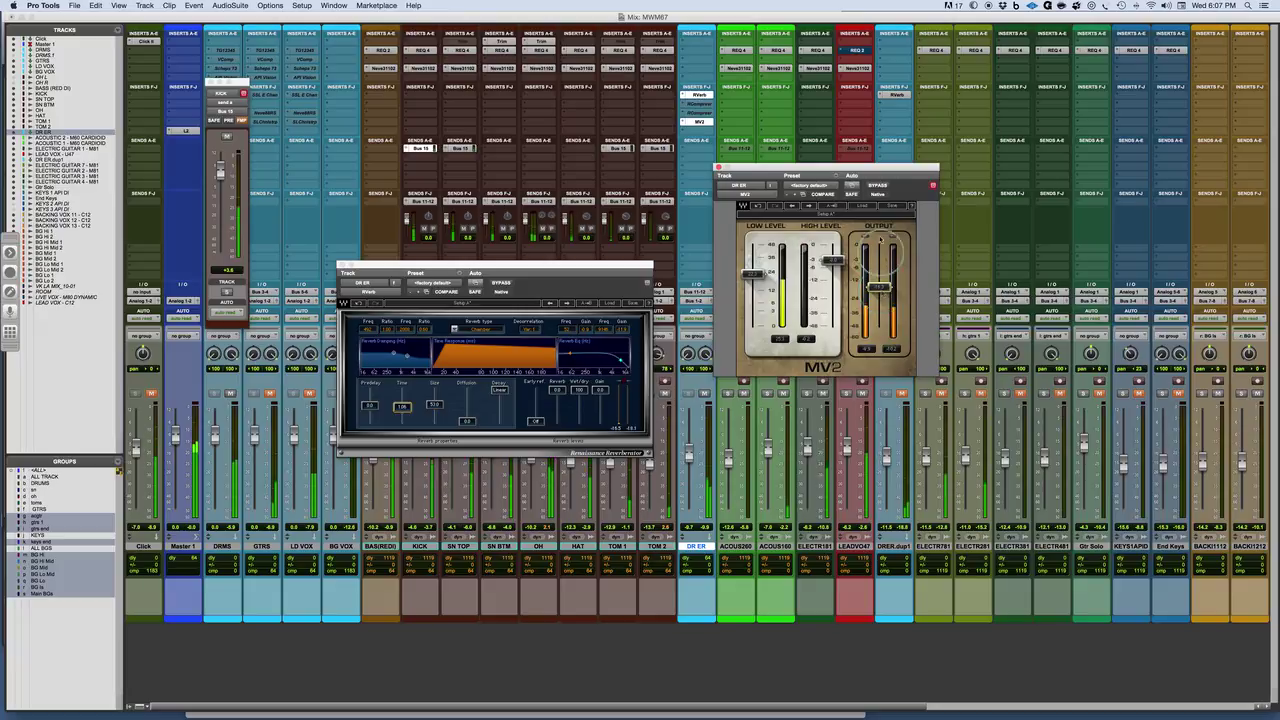
Compare the reverb with MV2 bypassed and active during playback, and fine-tune the plug-in's output level
{"action": "left_click", "coordinate": [877, 185]}
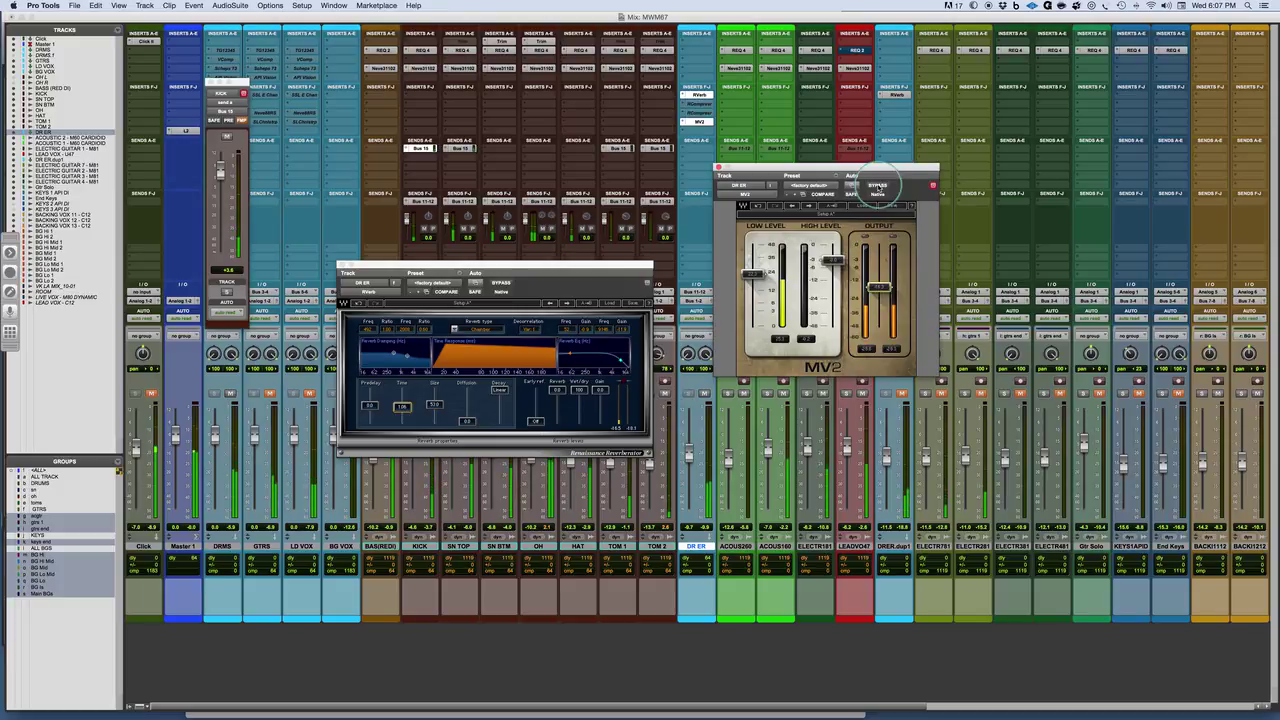
{"action": "left_click", "coordinate": [877, 185]}
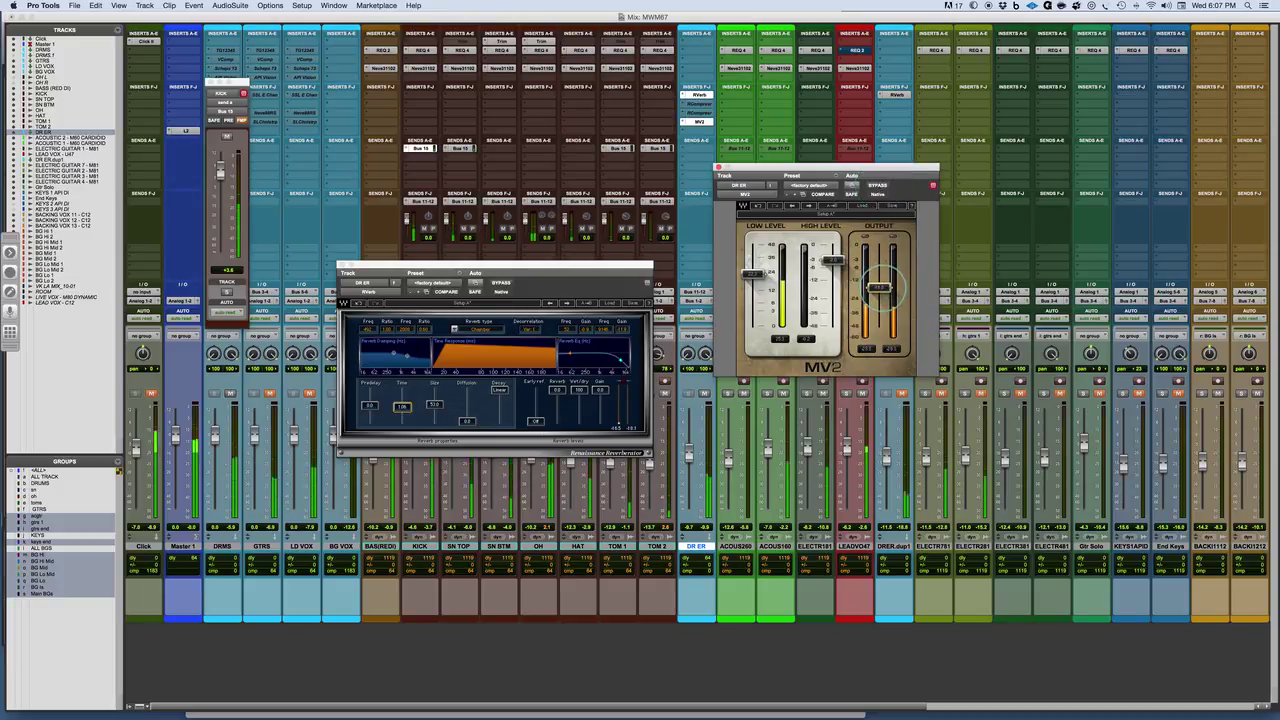
{"action": "left_click", "coordinate": [877, 185]}
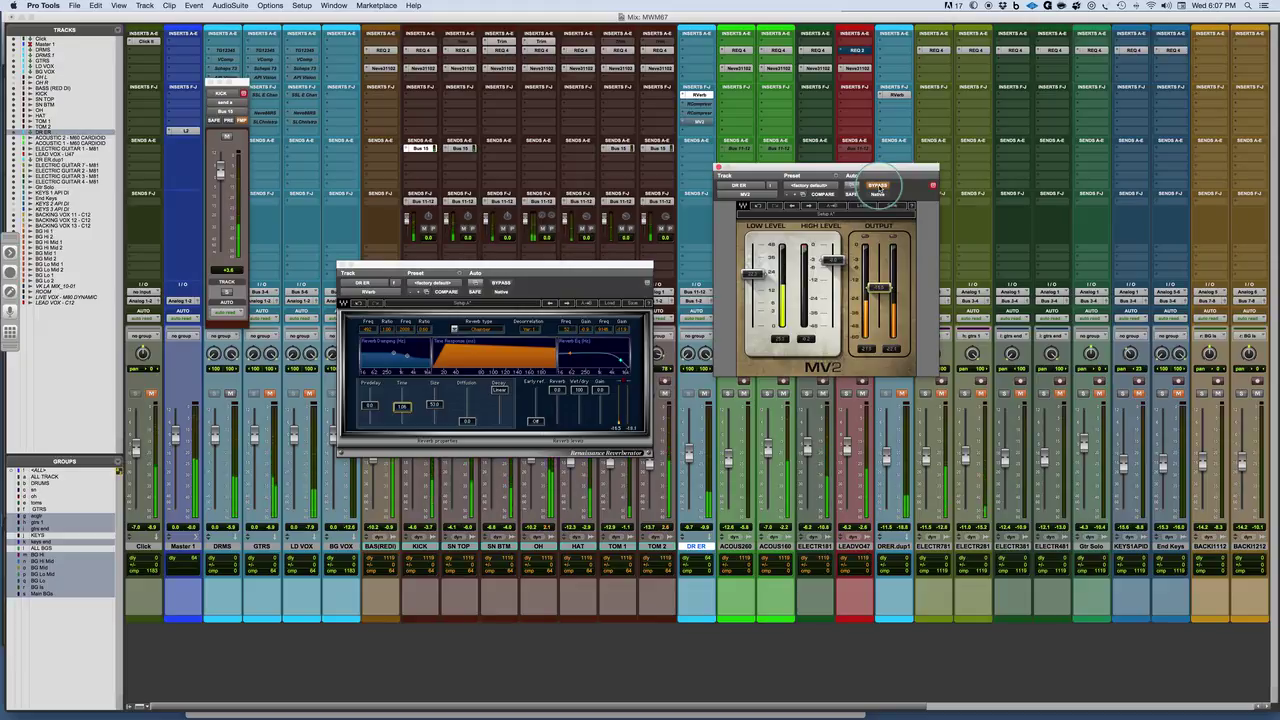
{"action": "left_click", "coordinate": [877, 186]}
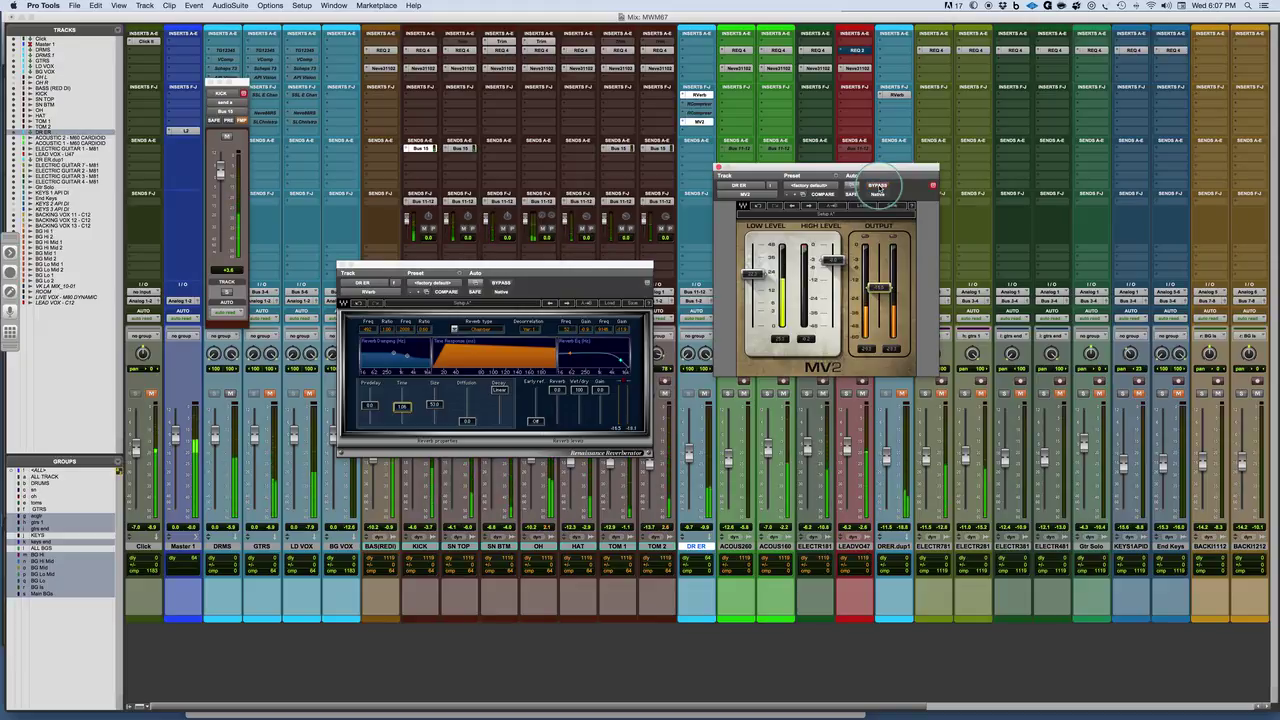
{"action": "left_click", "coordinate": [879, 289]}
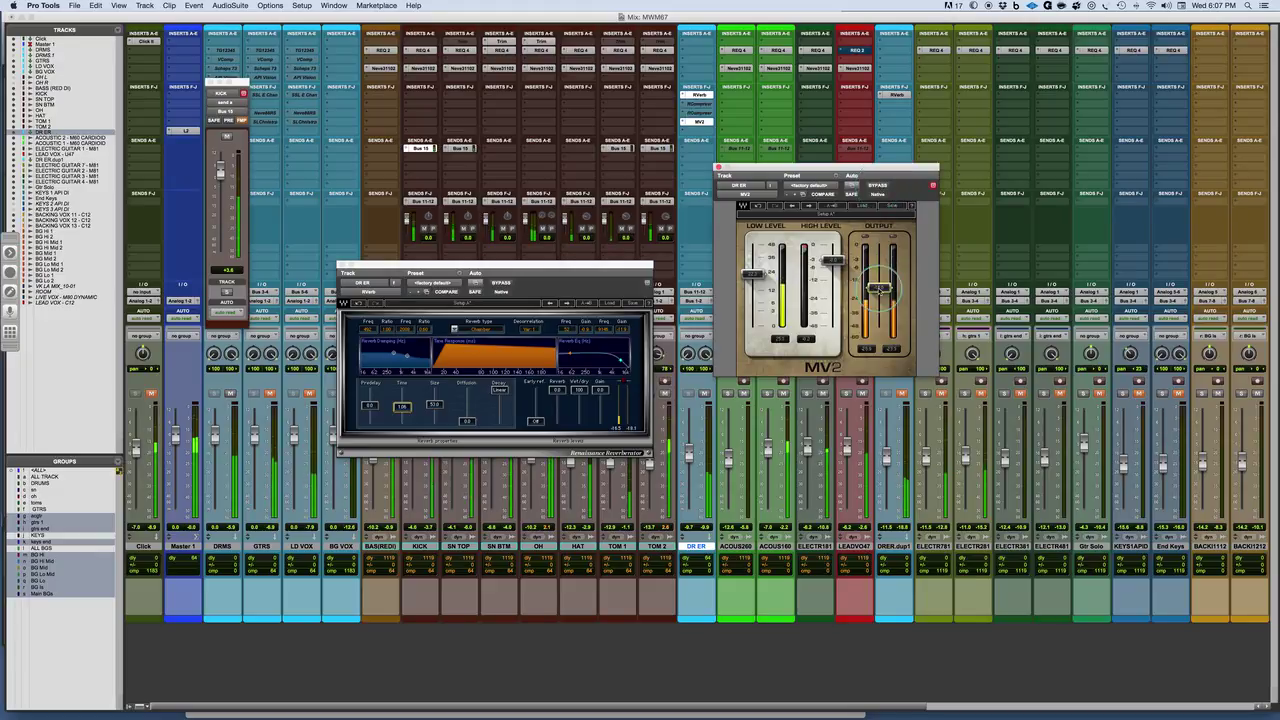